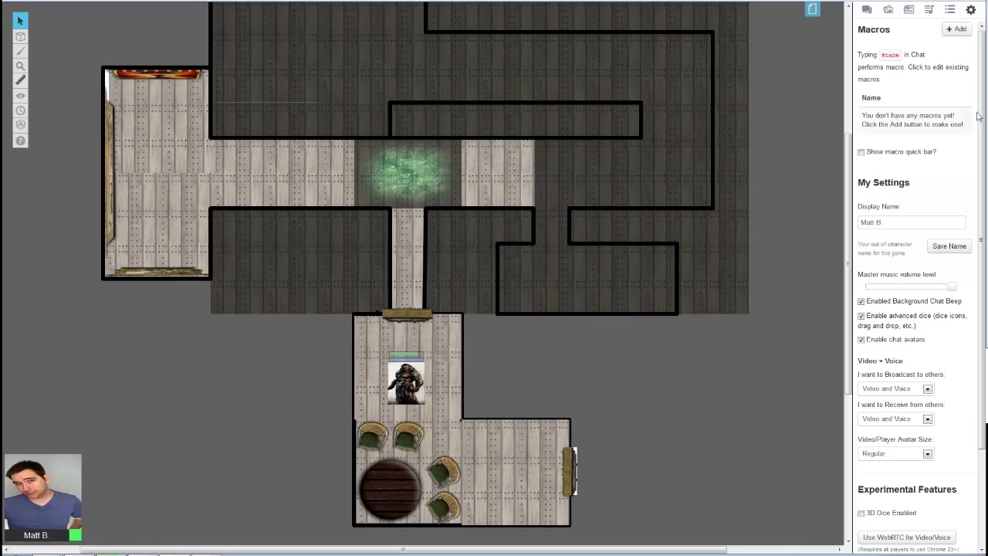
Step: Open the Journal to list the campaign's characters and handouts
left_click(909, 10)
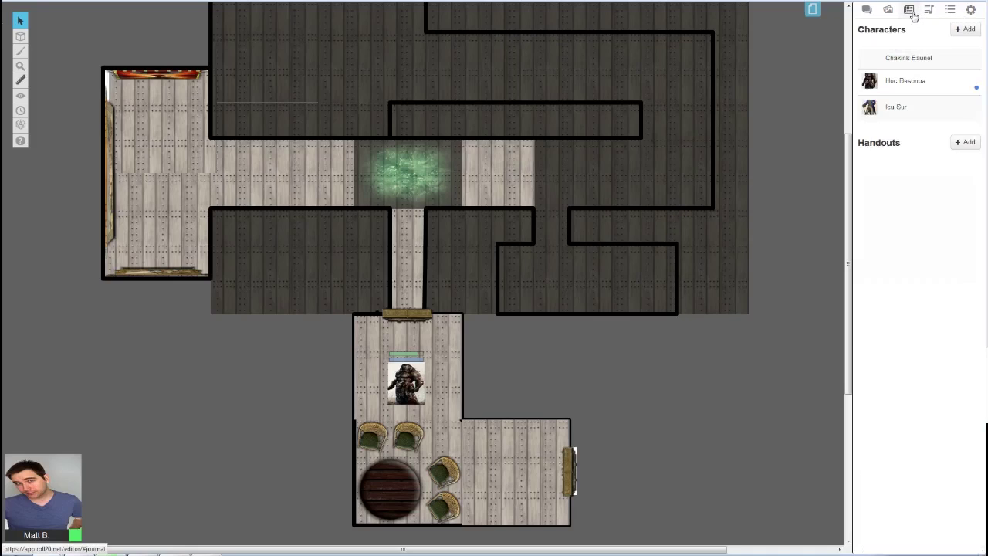
Step: Open Hoc Besonoa's sheet in edit mode and add an attribute row below HP and Surges
left_click(912, 12)
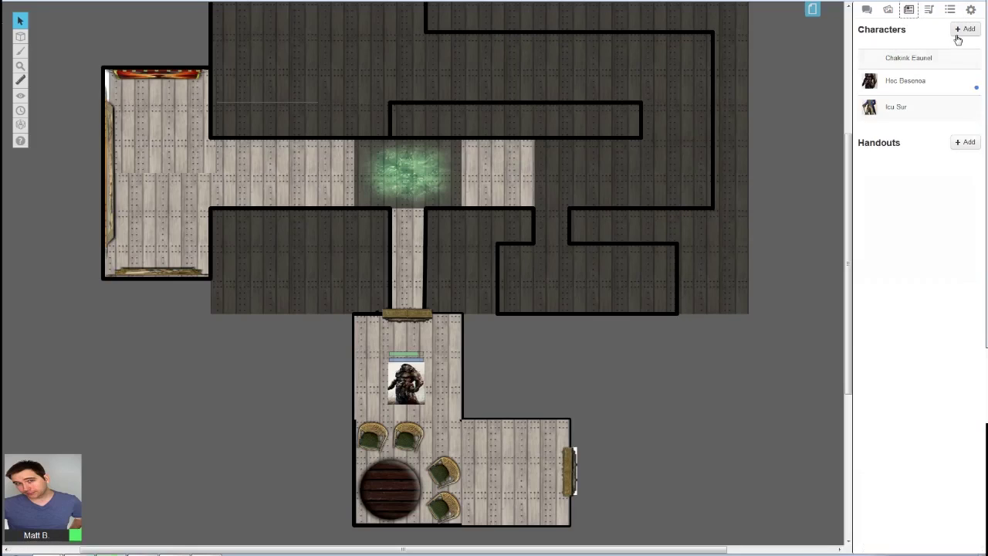
left_click(897, 80)
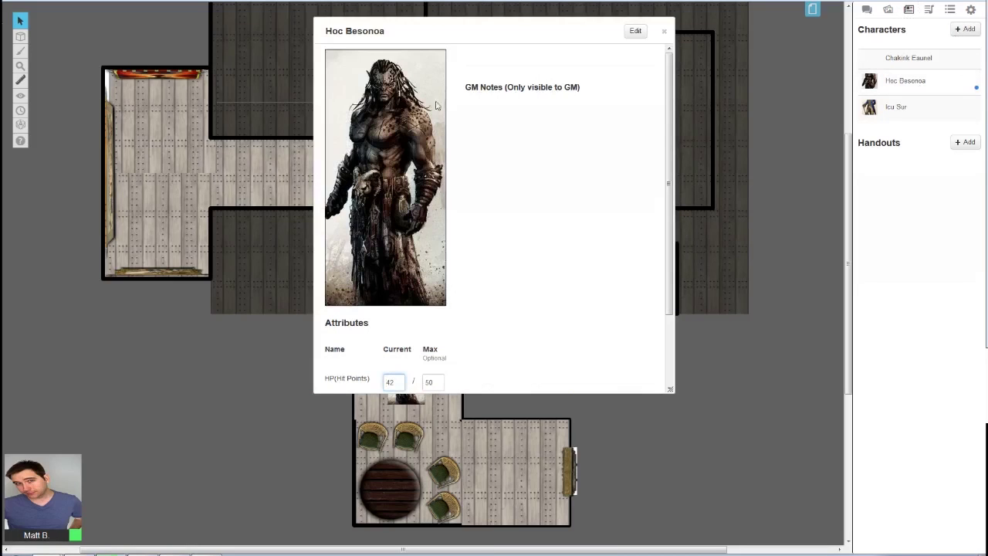
left_click(635, 31)
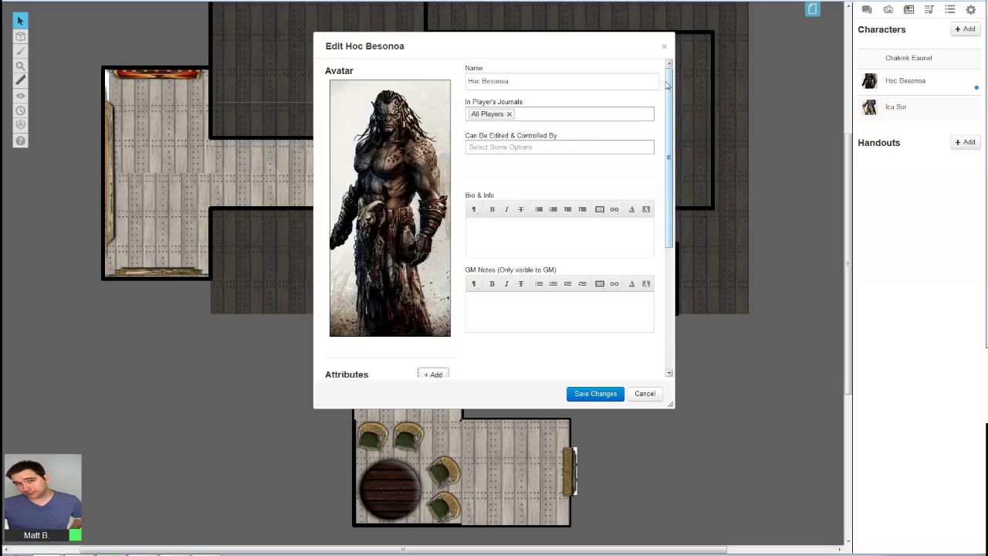
left_click_drag(667, 84, 665, 260)
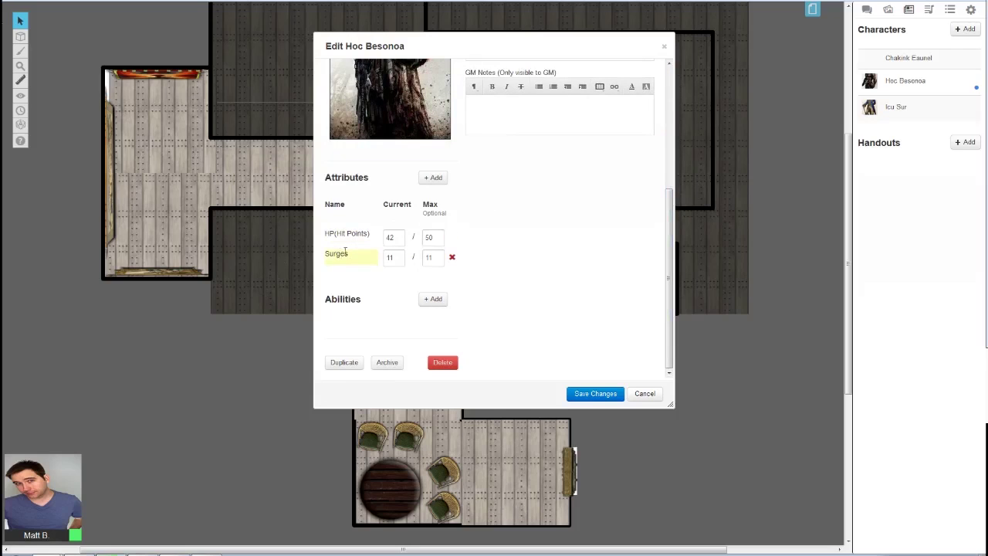
scroll(438, 192, "up", 2)
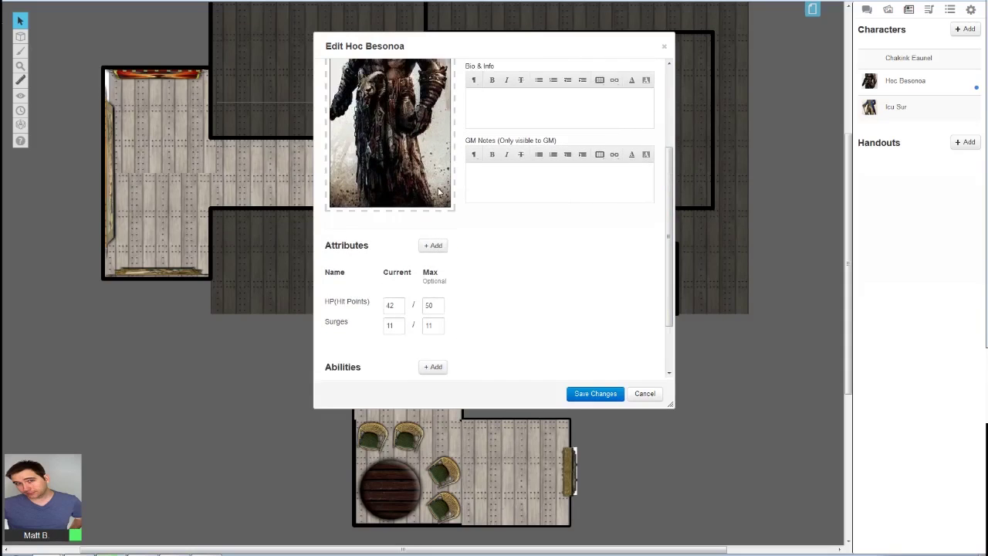
left_click(431, 245)
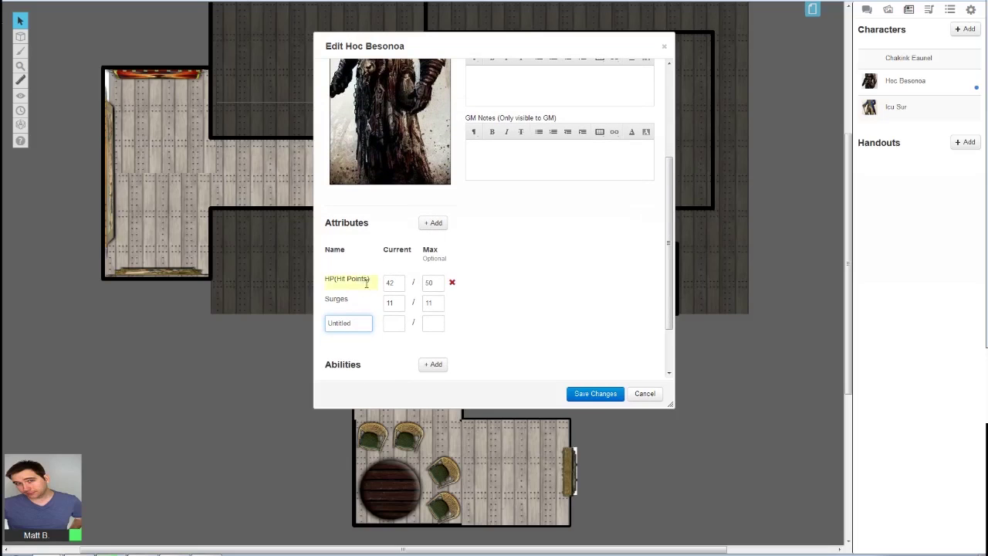
Step: Name the new attribute STR with a current value of 4
key("ctrl+a")
key("BackSpace")
type("Str")
left_click(389, 327)
left_click(393, 326)
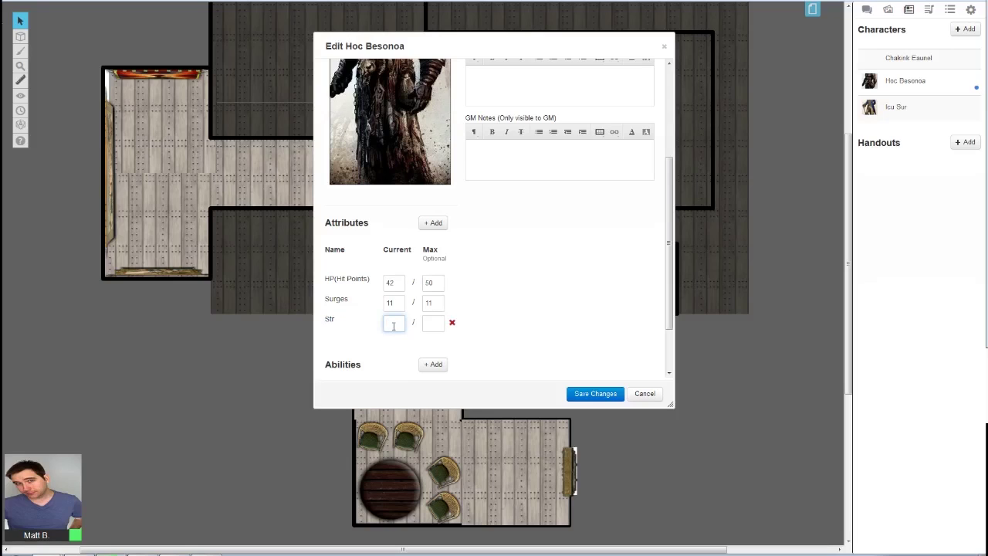
left_click(337, 324)
type("STR")
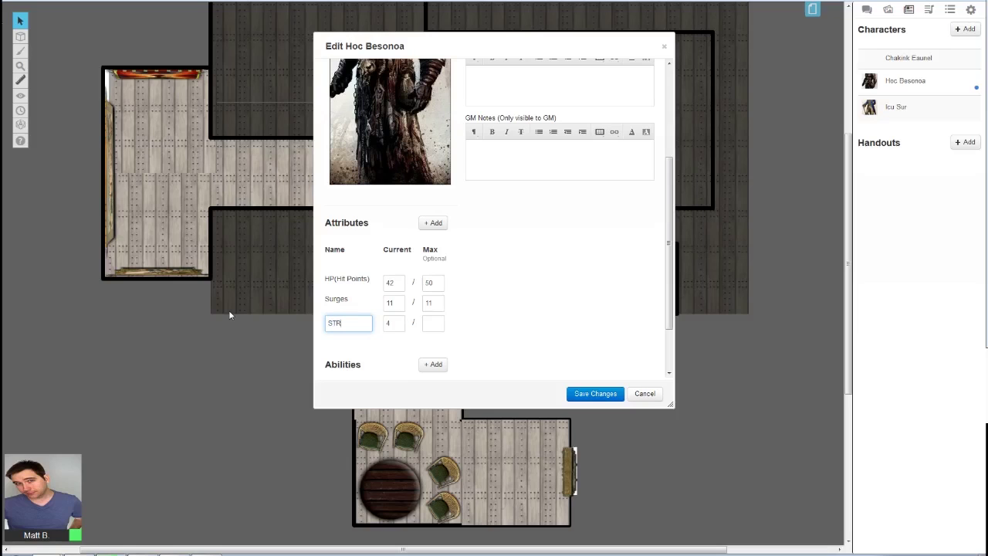
scroll(393, 352, "down", 2)
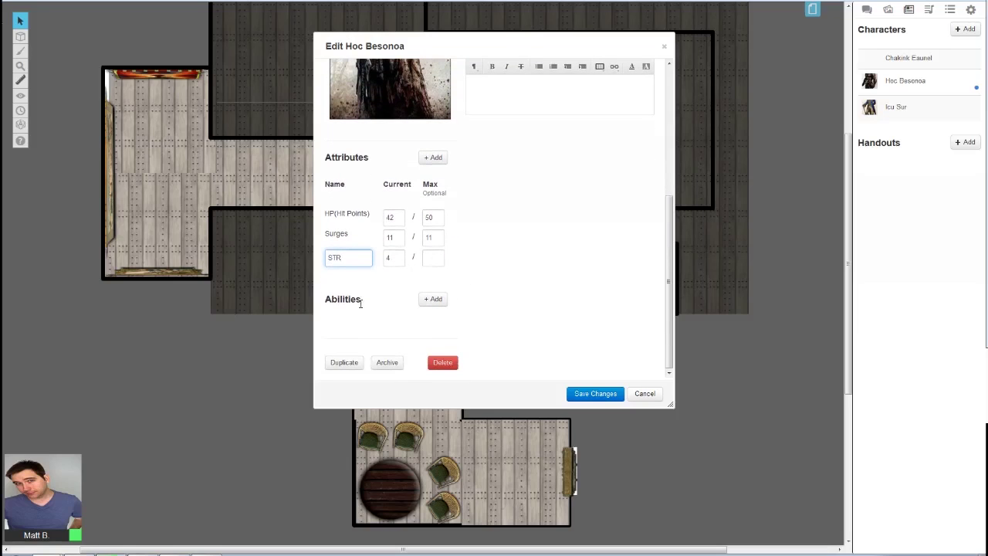
left_click(542, 267)
scroll(453, 263, "up", 1)
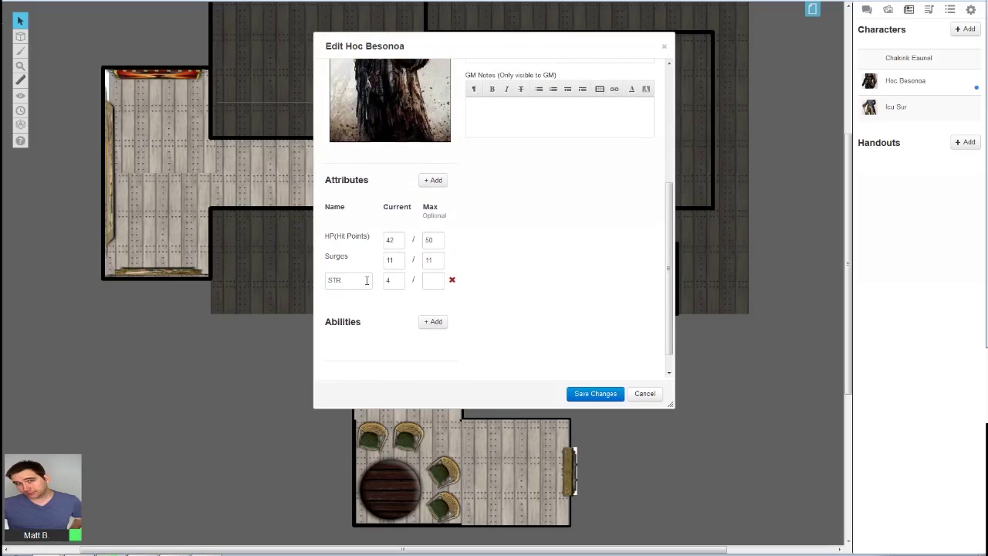
Step: Add a DEX attribute with a current value of 2
left_click(432, 180)
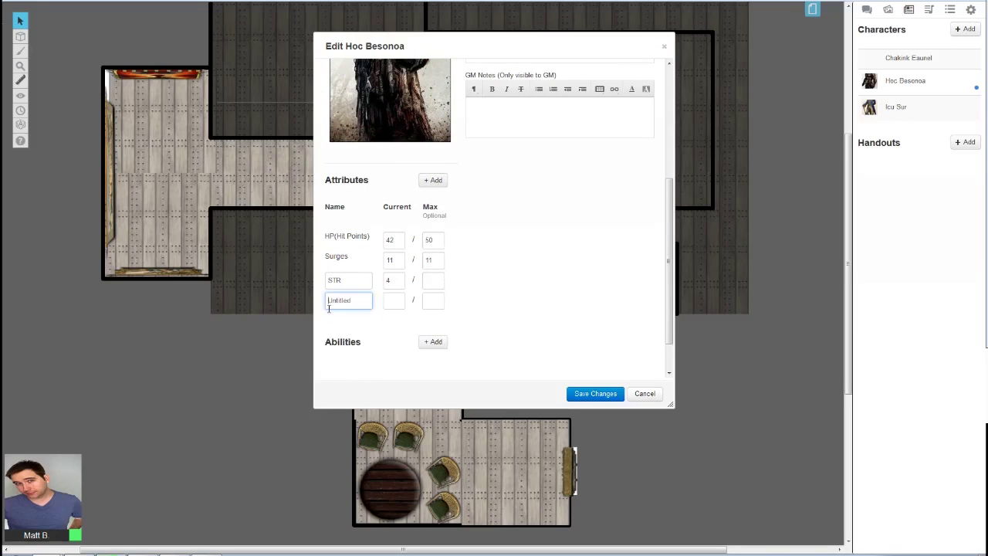
key("ctrl+a")
type("Con")
key("BackSpace")
key("BackSpace")
key("BackSpace")
type("DEX")
mouse_move(335, 295)
left_click(400, 306)
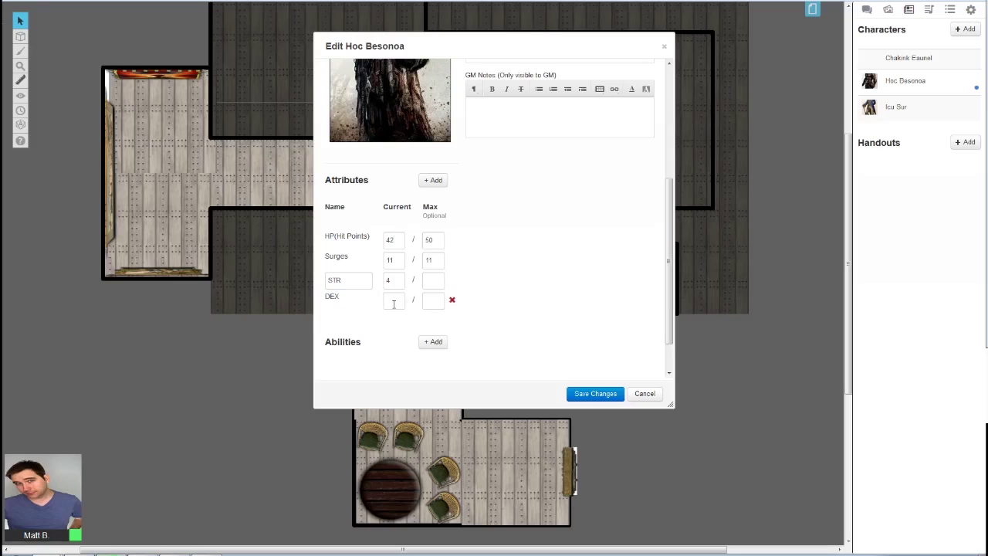
left_click(393, 303)
type("2")
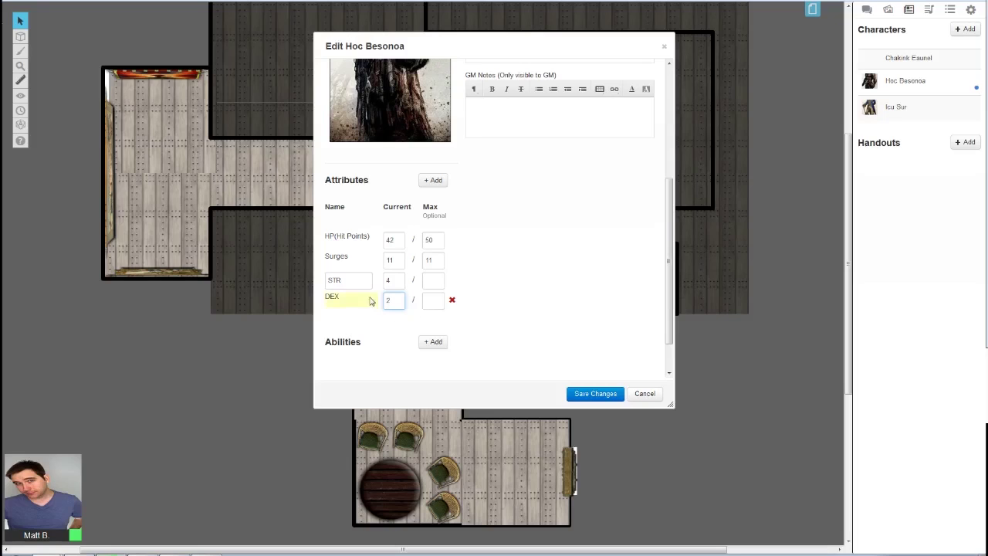
left_click(434, 182)
Step: Add attributes Con with value 4 and Will with value 9
key("ctrl+a")
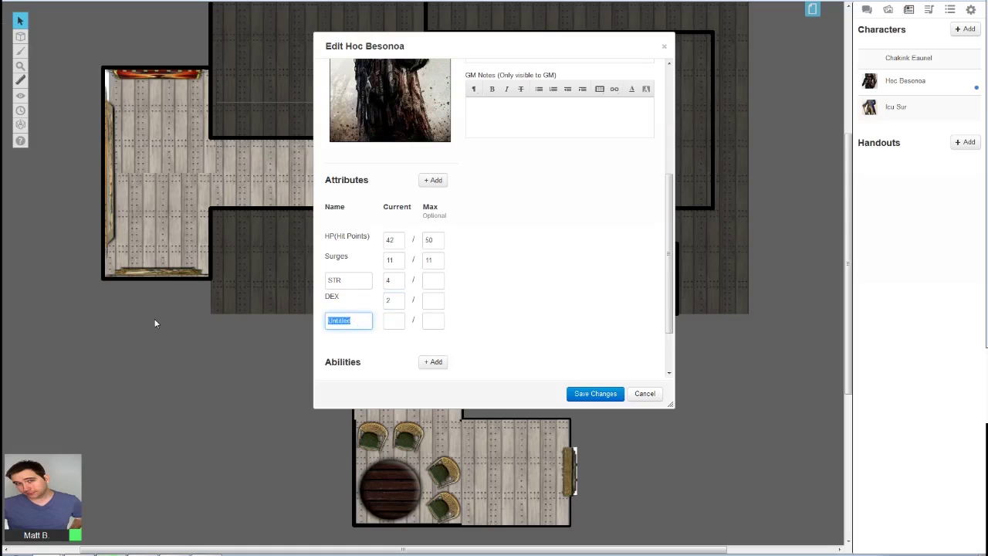
type("Con")
left_click(398, 324)
left_click(390, 324)
type("4")
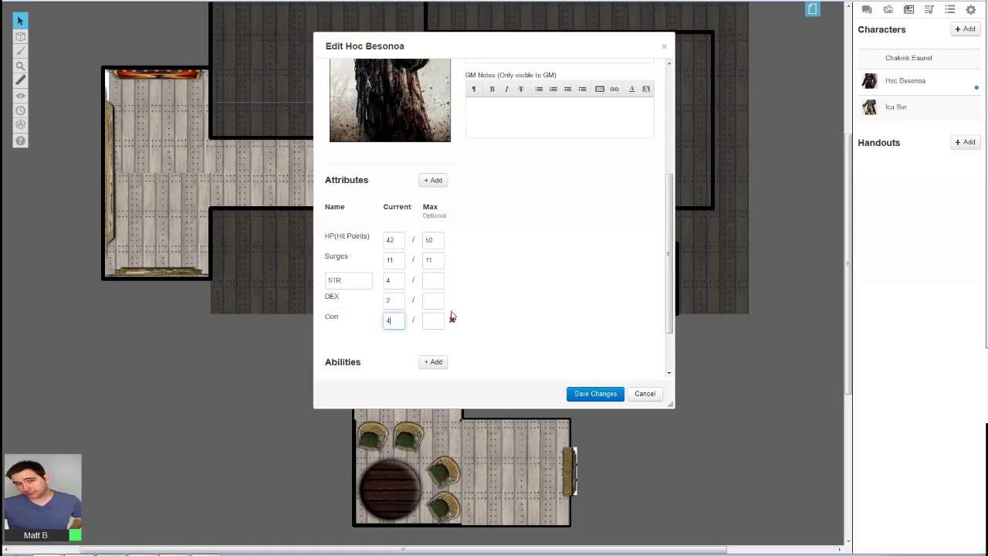
left_click(453, 200)
left_click(436, 180)
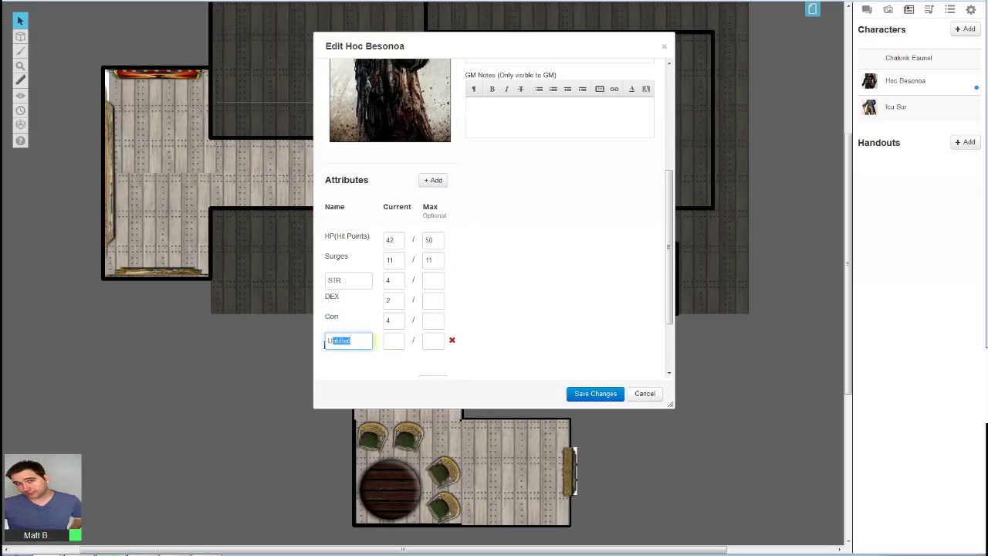
type("Will")
left_click(394, 341)
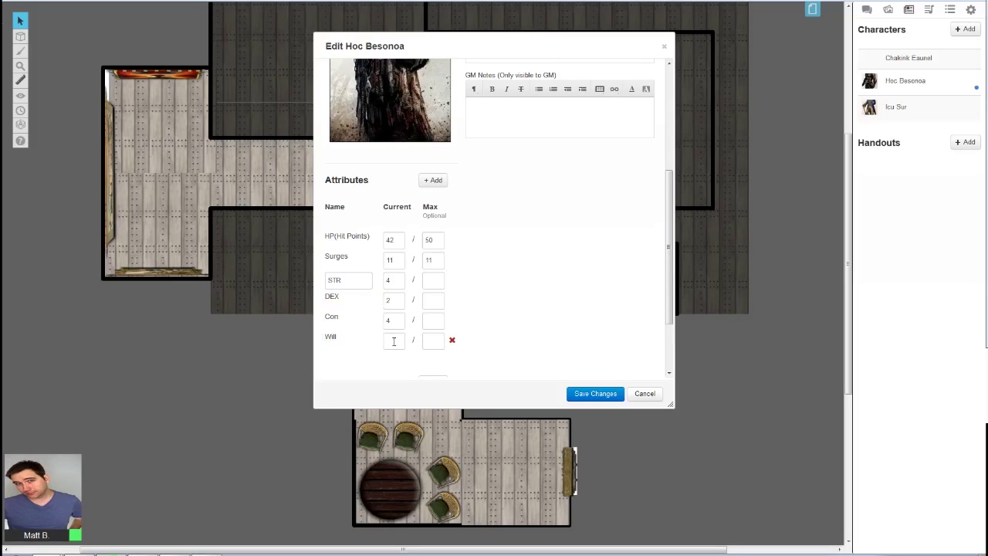
left_click(392, 341)
type("9")
Step: Add attributes REflex with value 4 and Fort with value 7
left_click(432, 180)
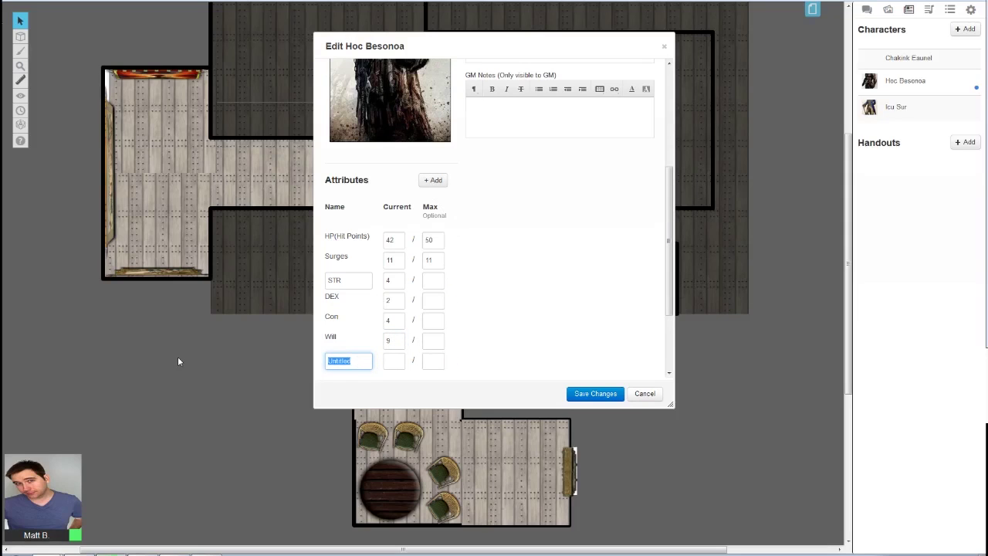
type("REFlex")
left_click(392, 369)
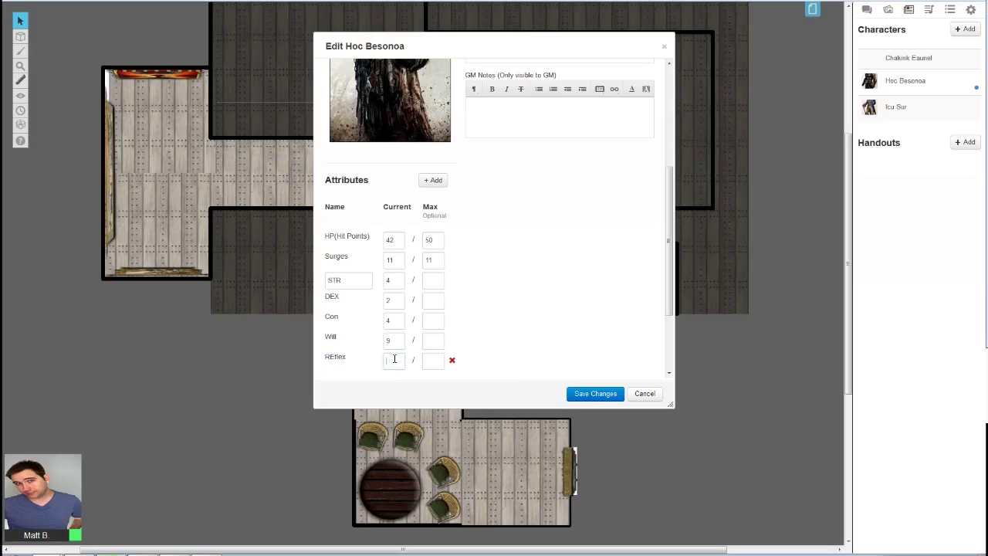
left_click(393, 360)
type("4")
left_click(432, 179)
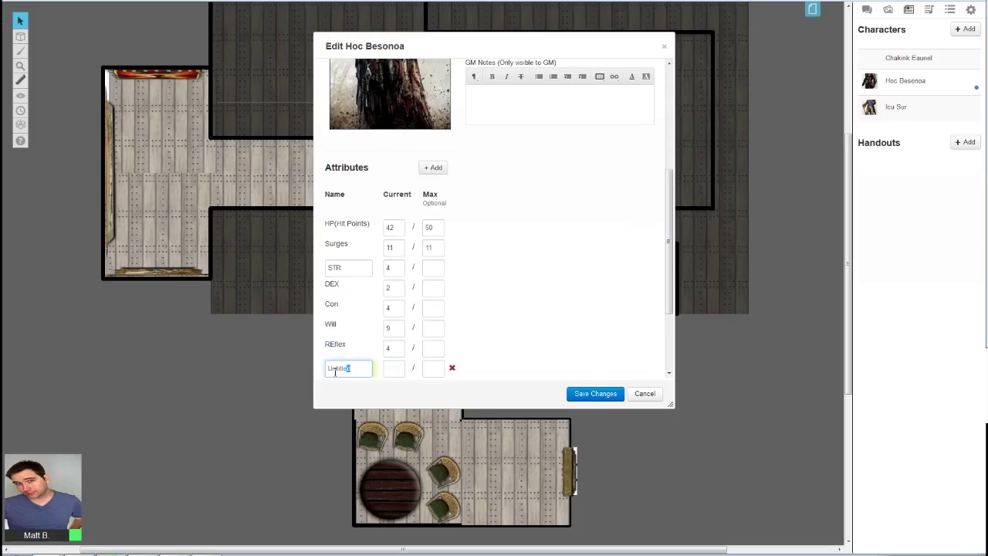
type("Fort")
left_click(402, 369)
left_click(402, 373)
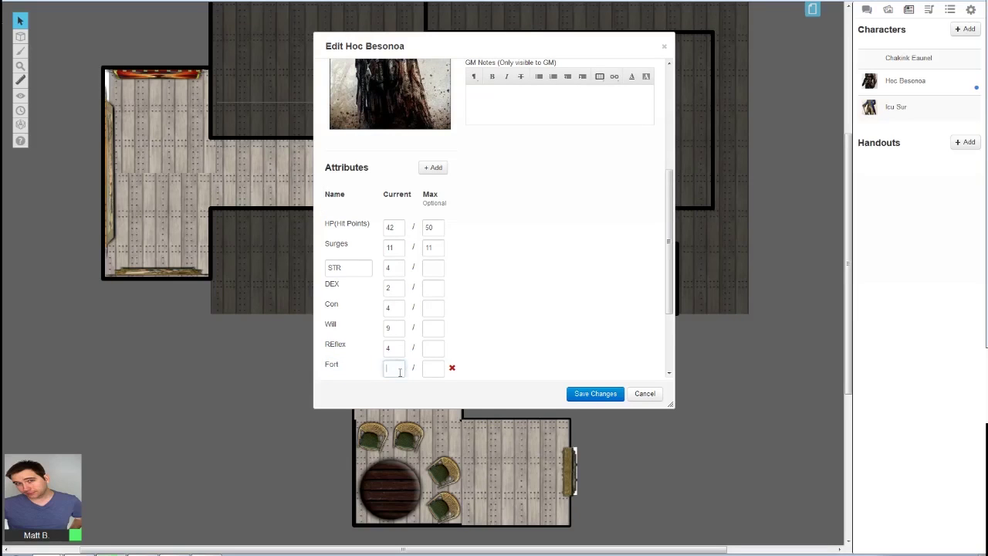
type("7")
scroll(470, 307, "down", 3)
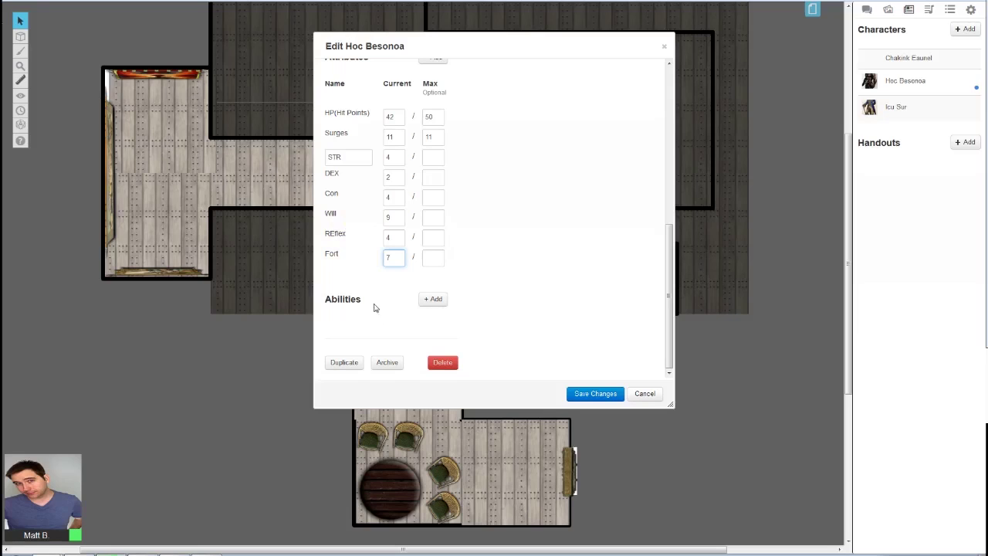
left_click(327, 301)
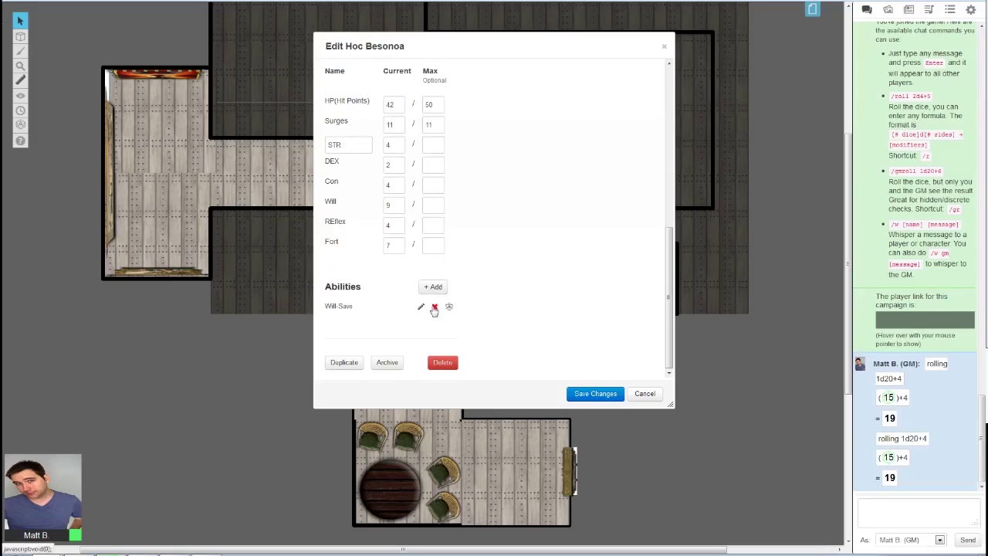
Step: Replace the old ability with a Will Save ability whose macro is /r 1d20+@{Will}
left_click(434, 307)
left_click(471, 307)
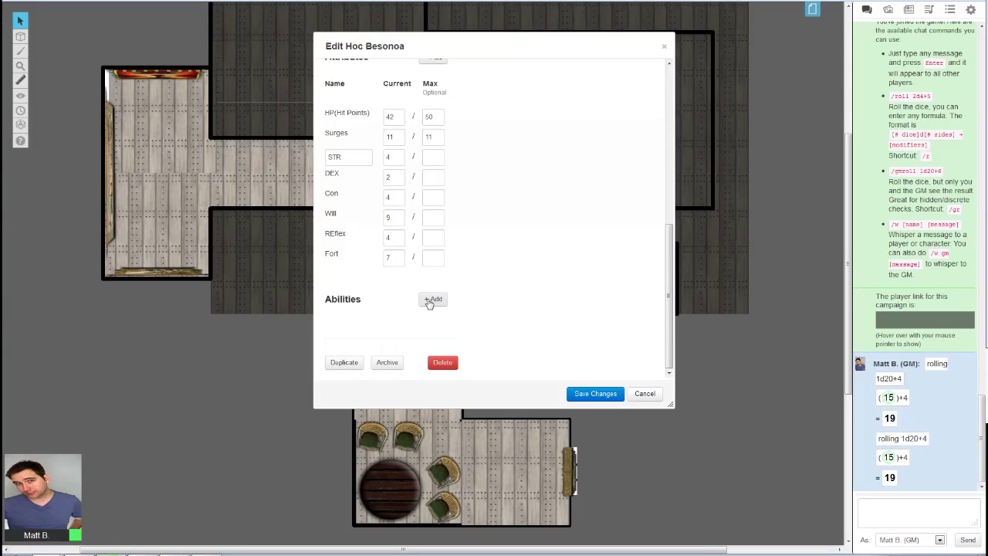
left_click(434, 300)
left_click(434, 301)
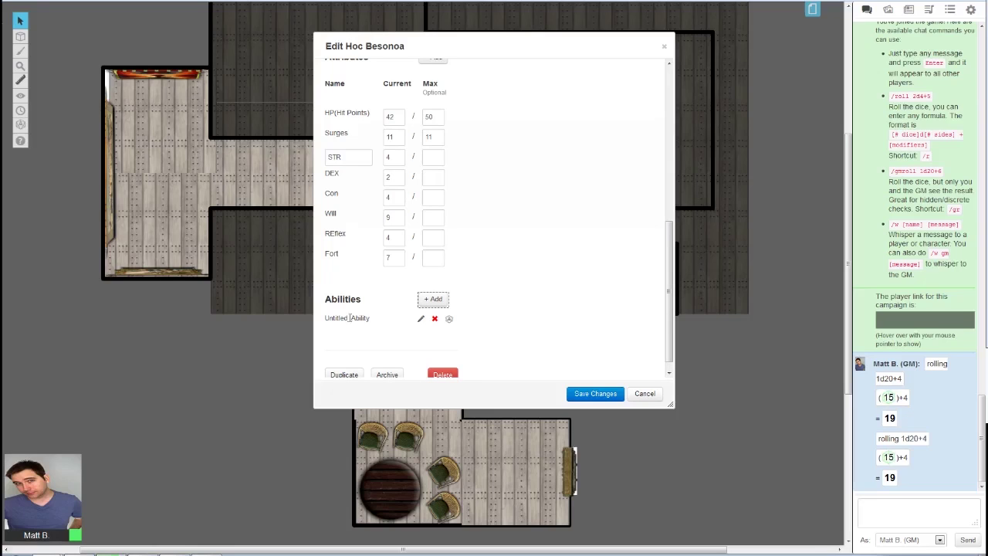
left_click(419, 321)
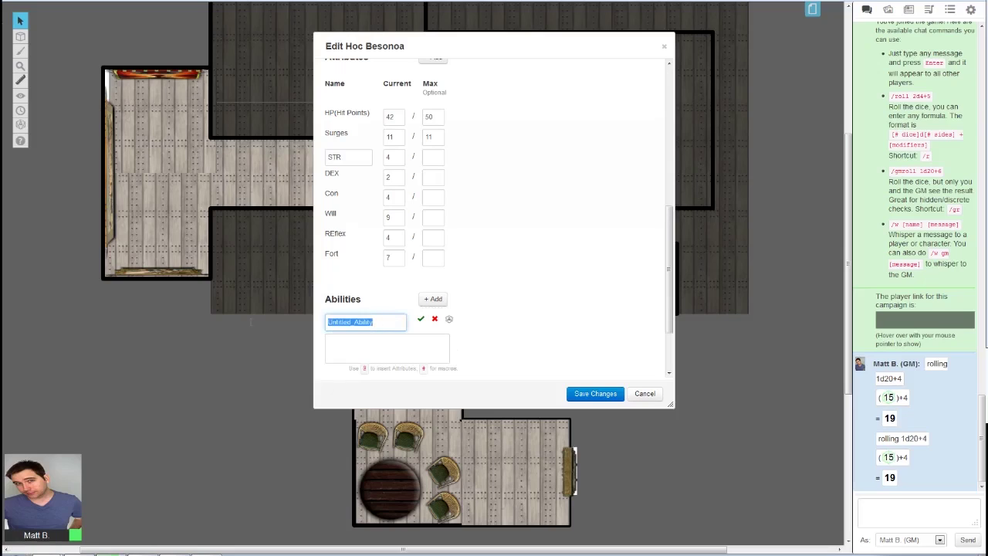
type("Will")
left_click(384, 347)
type("/r")
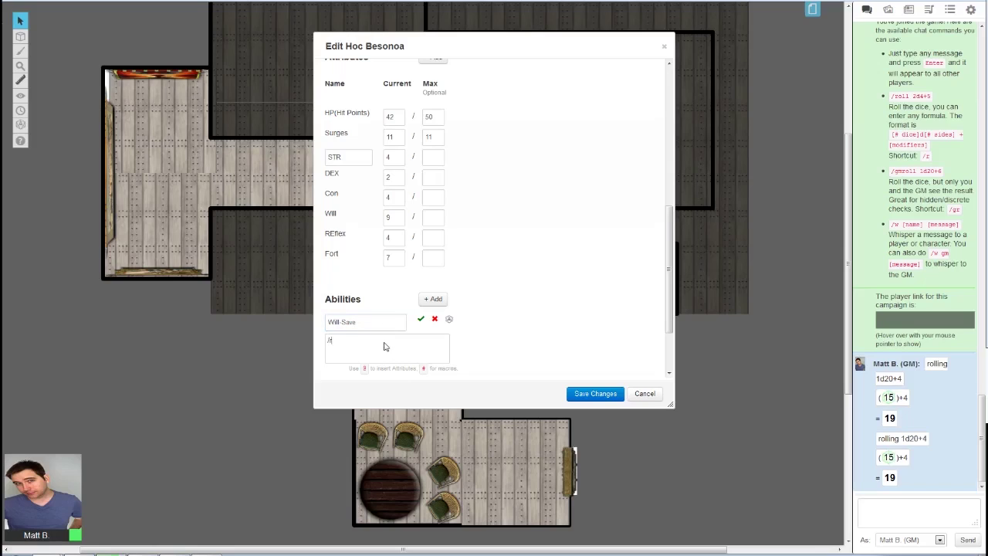
type(" 1d20+@")
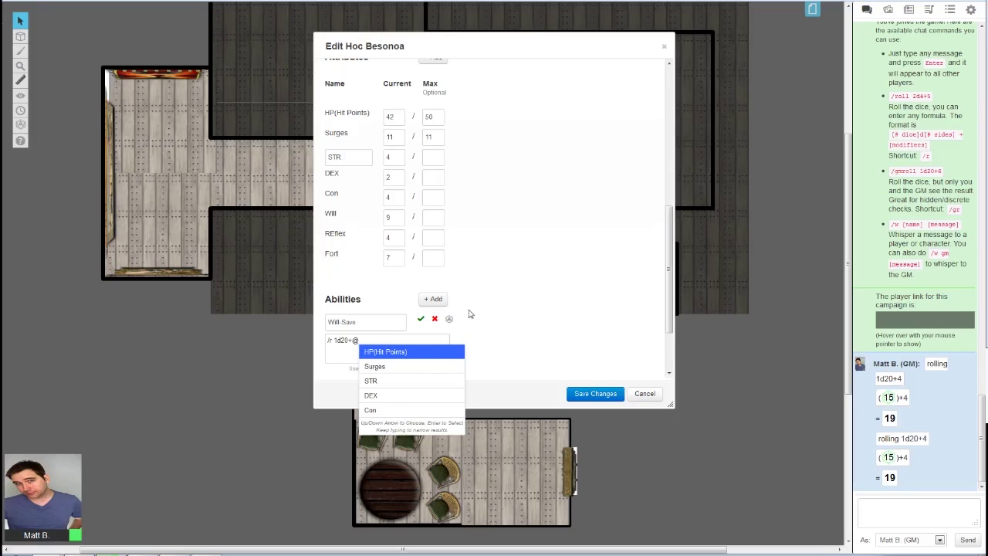
type("W")
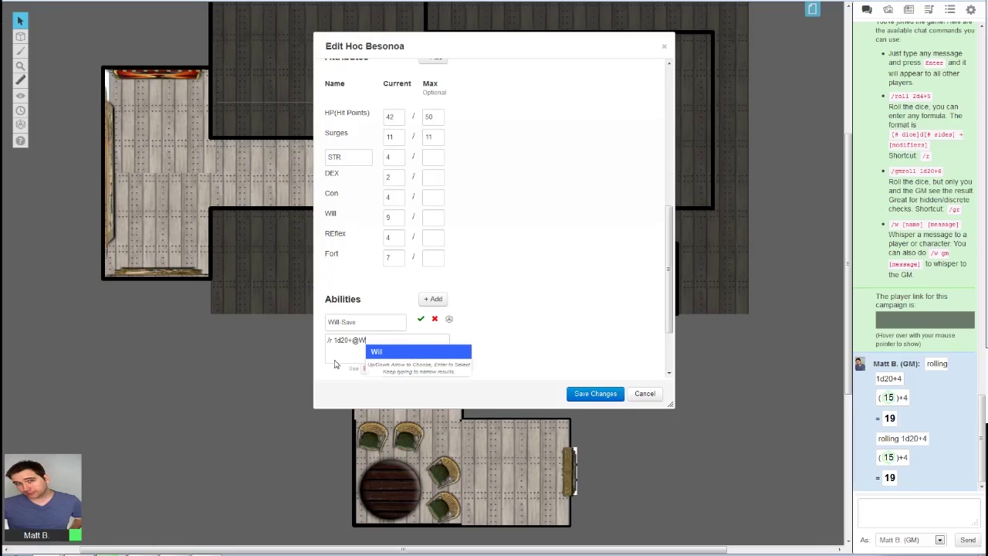
key("Return")
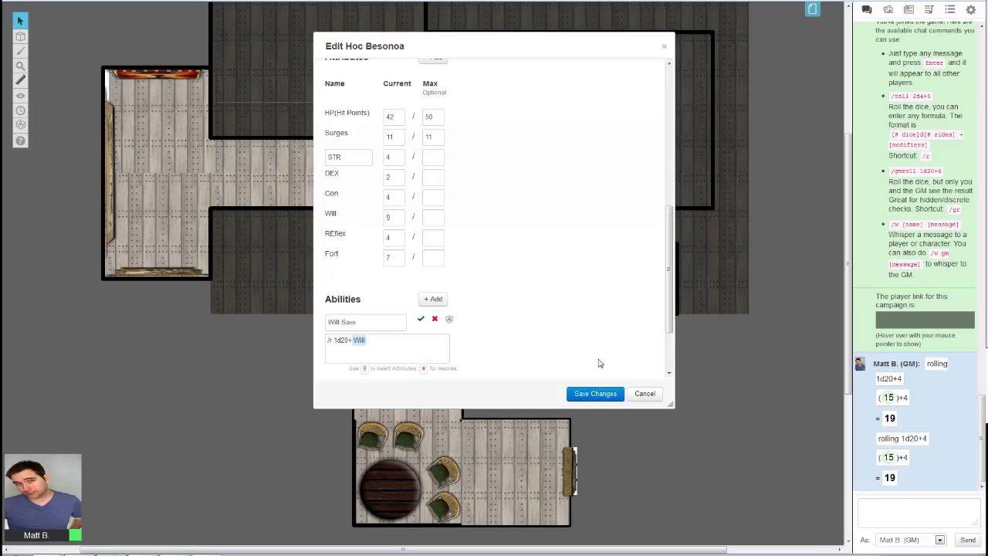
Step: Save the Will Save ability, test-roll it into chat, and save the character
left_click(421, 320)
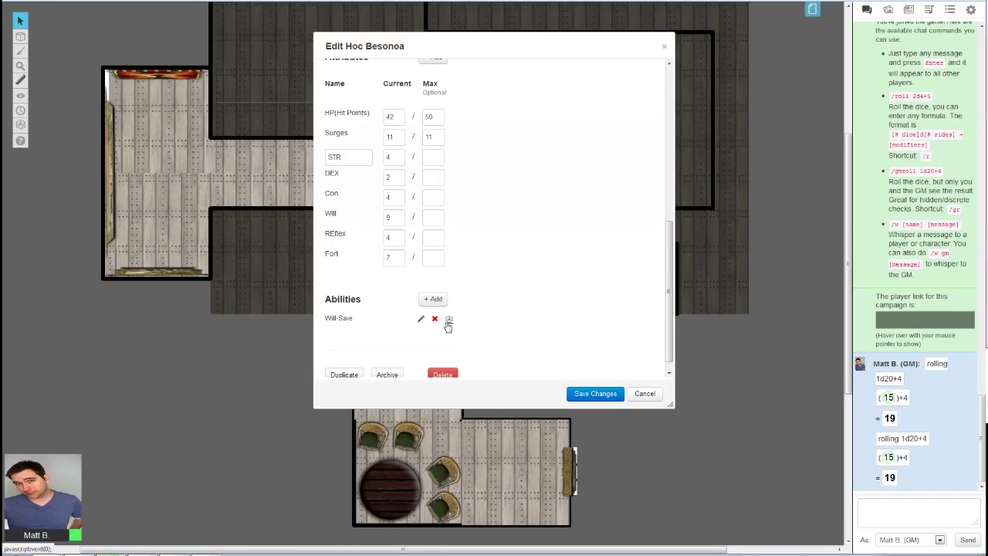
left_click(448, 320)
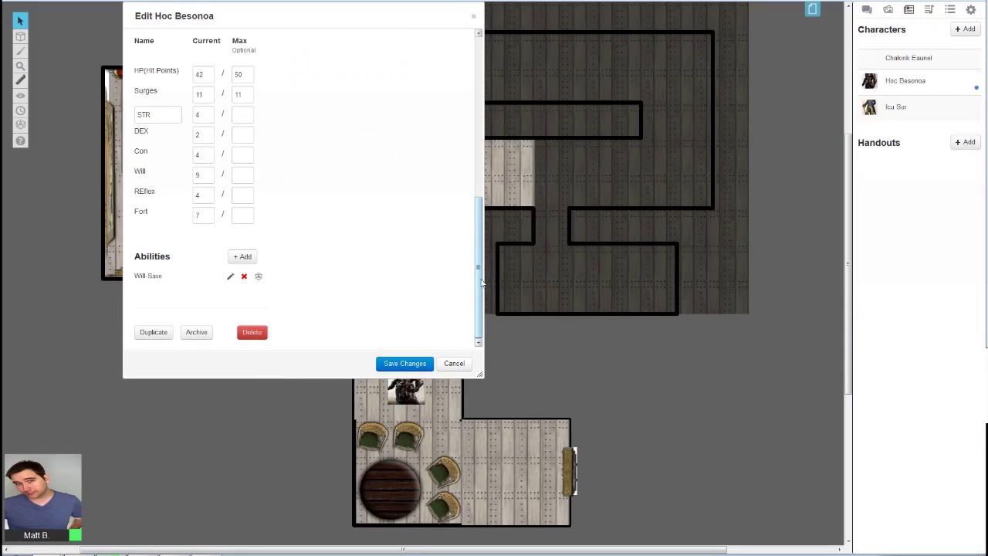
left_click_drag(480, 284, 747, 420)
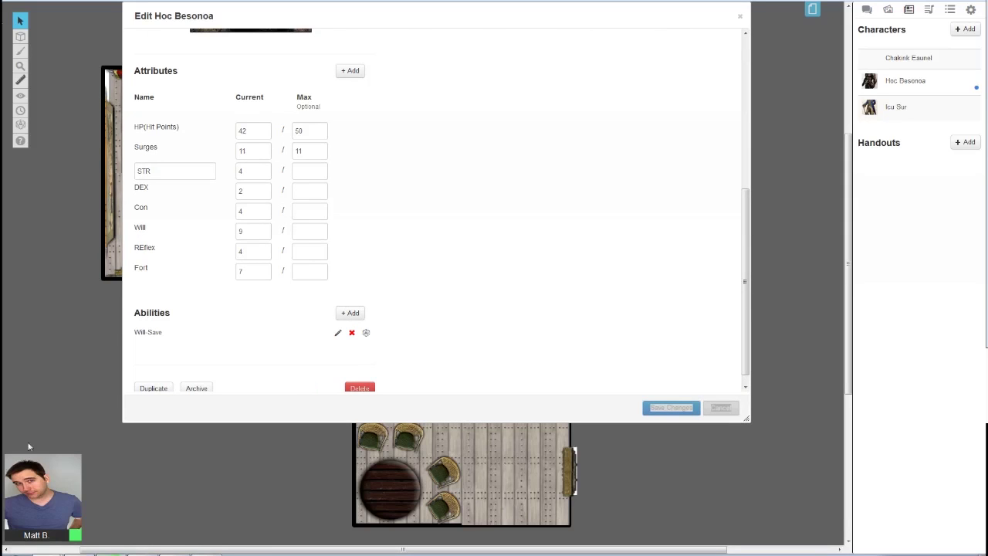
left_click(666, 408)
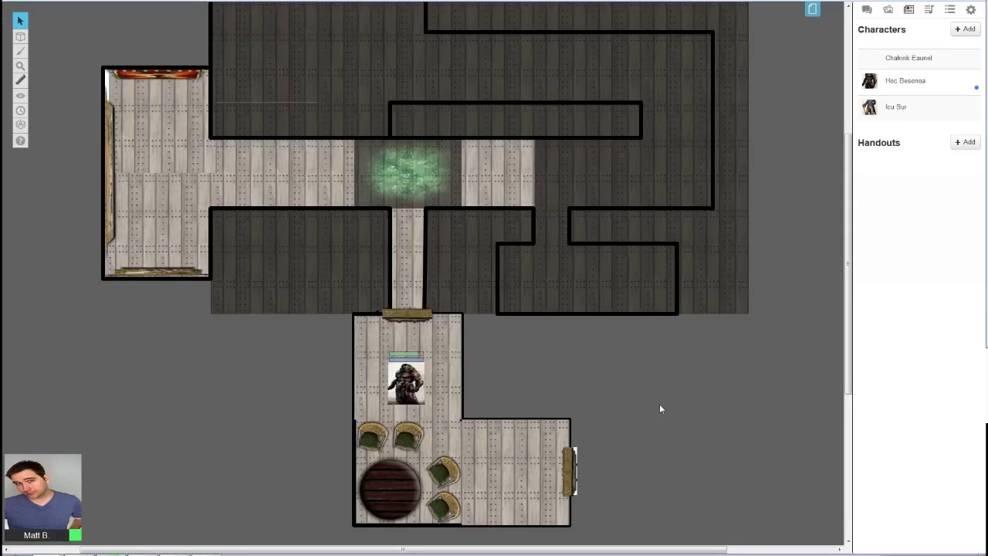
left_click(973, 11)
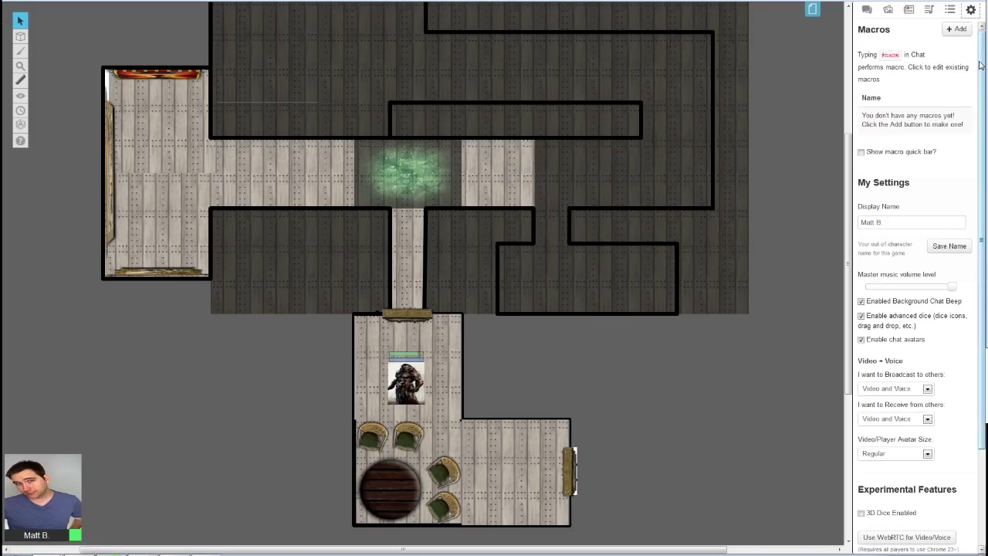
Step: Enable the 'Show macro quick bar?' setting
left_click_drag(978, 65, 960, 54)
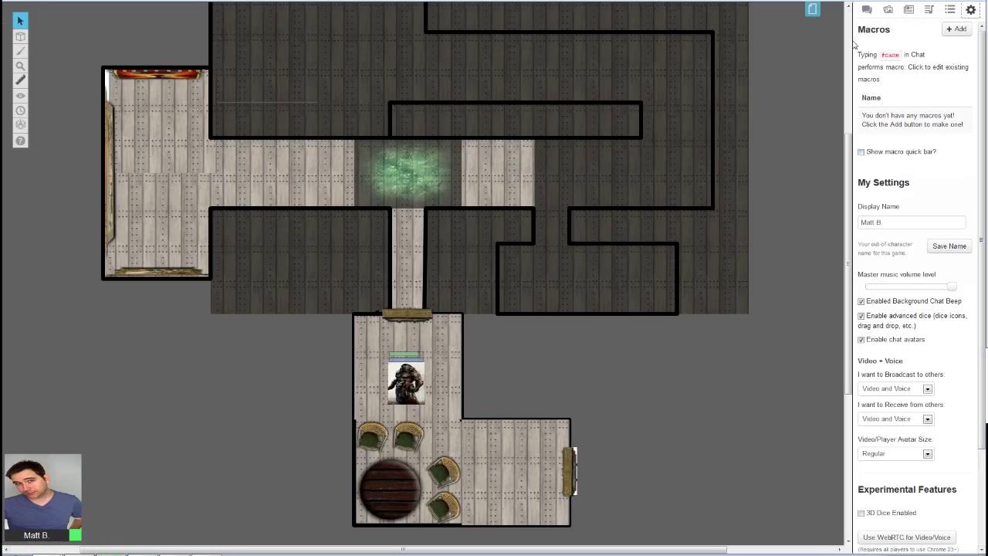
left_click(861, 153)
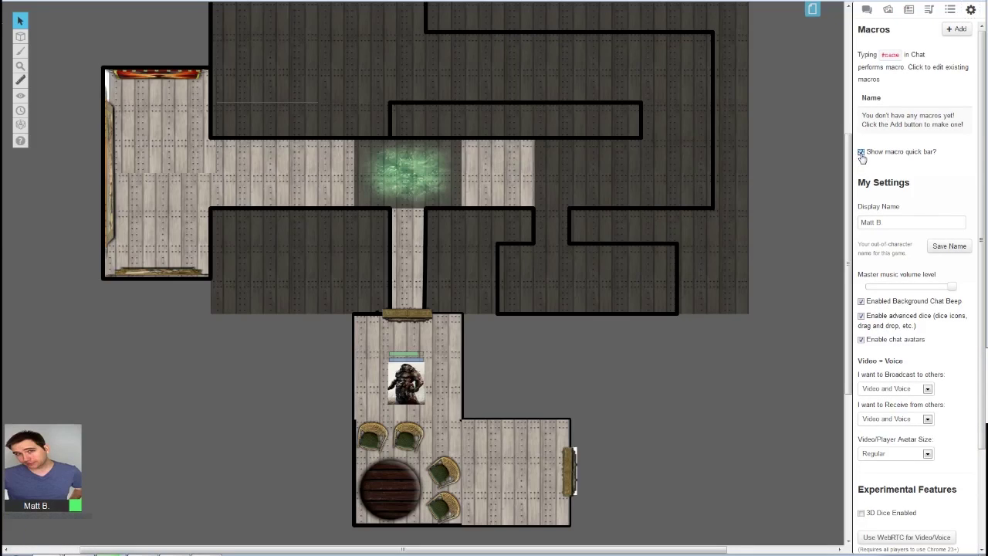
Step: Set Hoc Besonoa's Will-Save ability to show in the macro bar
left_click(909, 13)
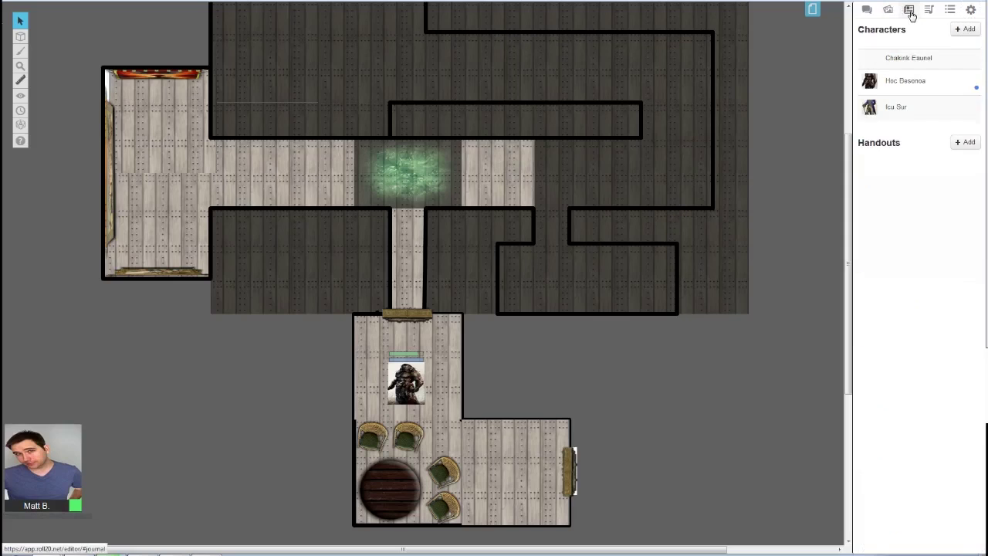
left_click(910, 85)
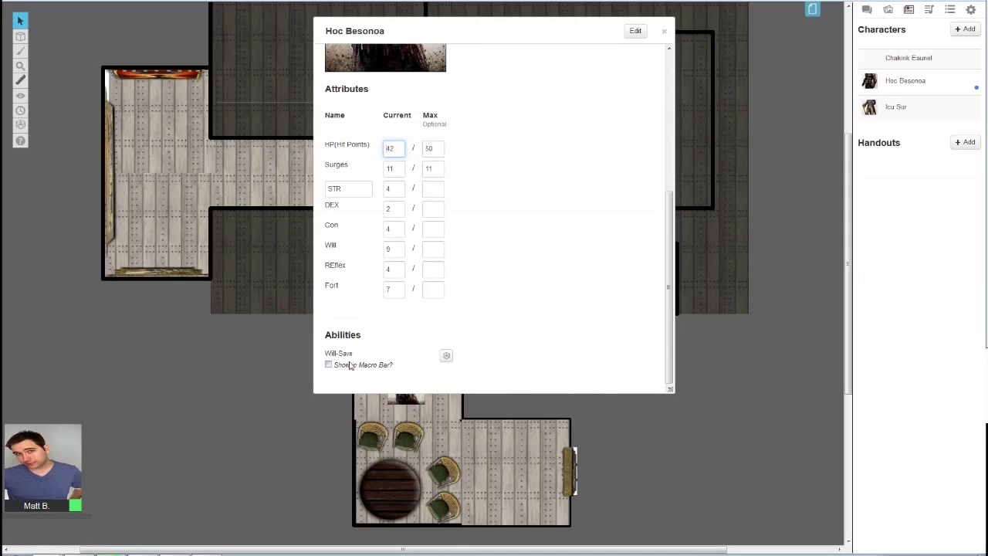
left_click_drag(667, 254, 666, 302)
left_click_drag(325, 359, 359, 359)
left_click(328, 365)
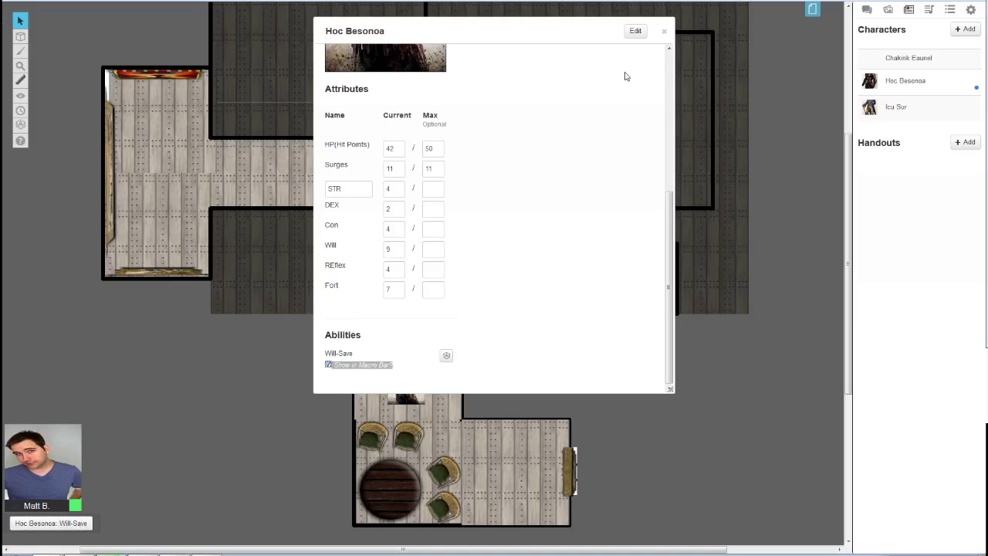
left_click(663, 31)
Step: Roll the Will-Save macro from the macro bar into chat
left_click(23, 523)
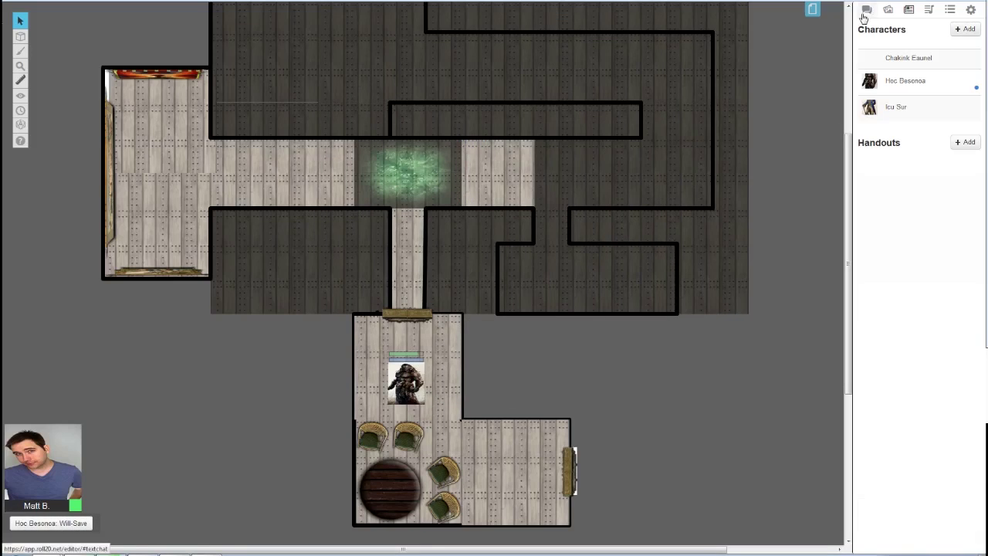
left_click(23, 524)
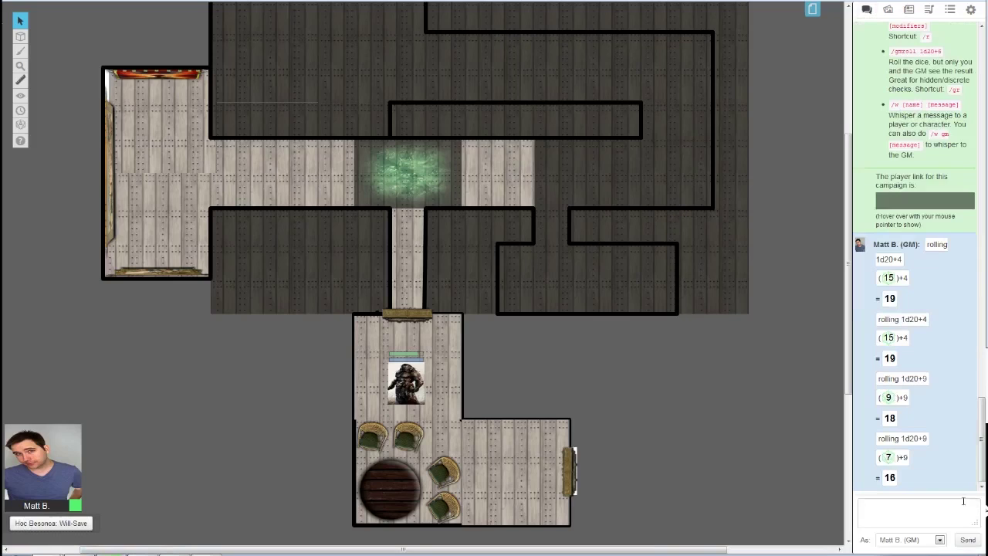
left_click_drag(901, 482, 881, 419)
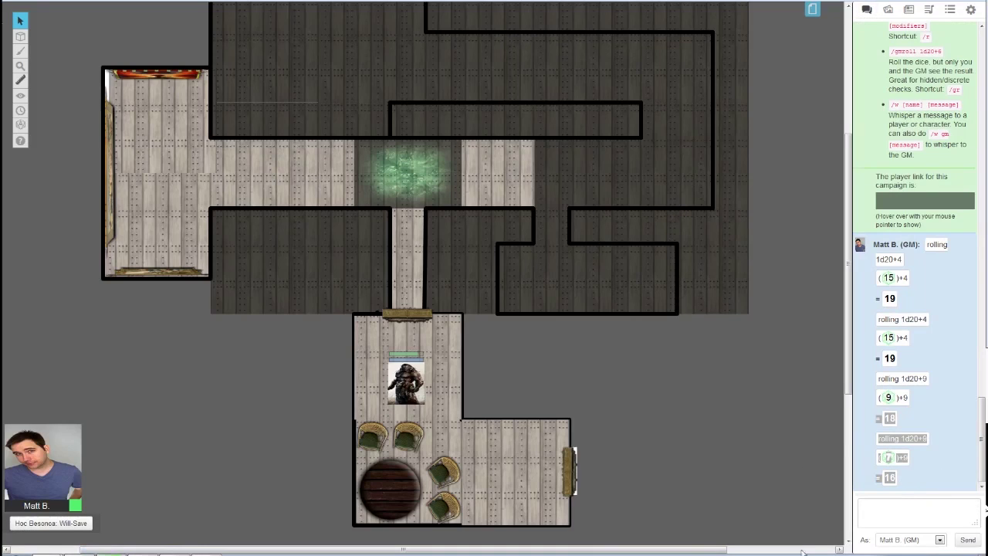
left_click(864, 523)
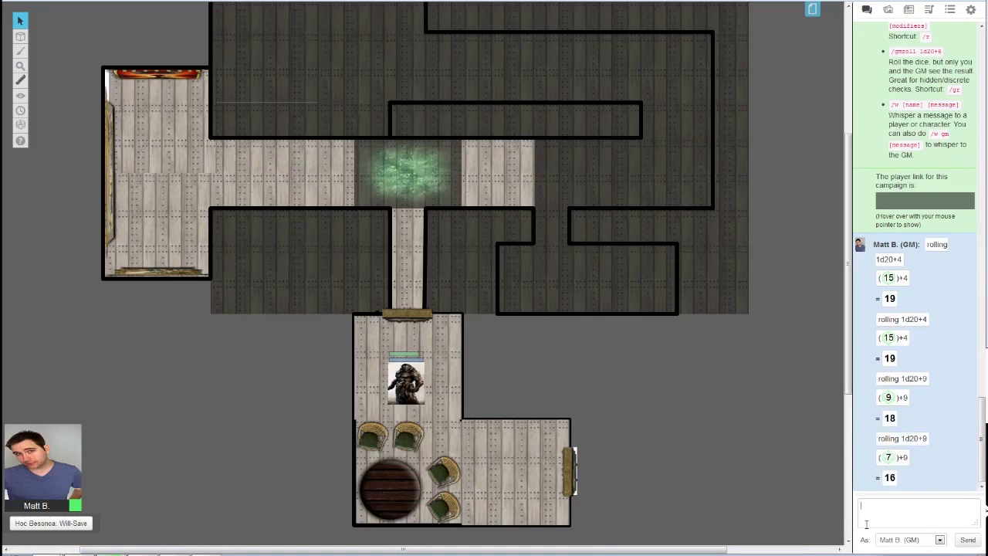
Step: Reopen Hoc Besonoa's character sheet in edit mode
left_click(888, 9)
left_click(905, 82)
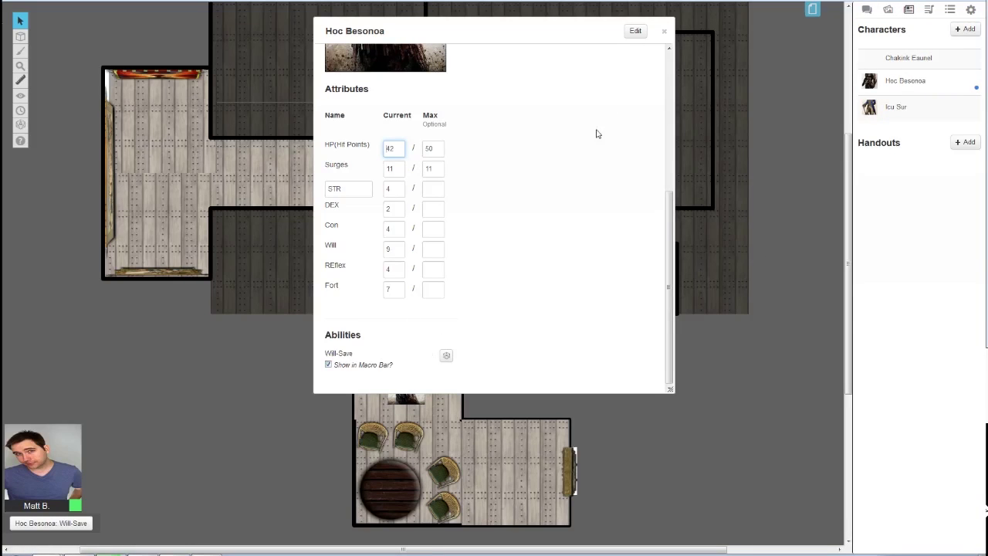
left_click(636, 32)
scroll(427, 330, "down", 5)
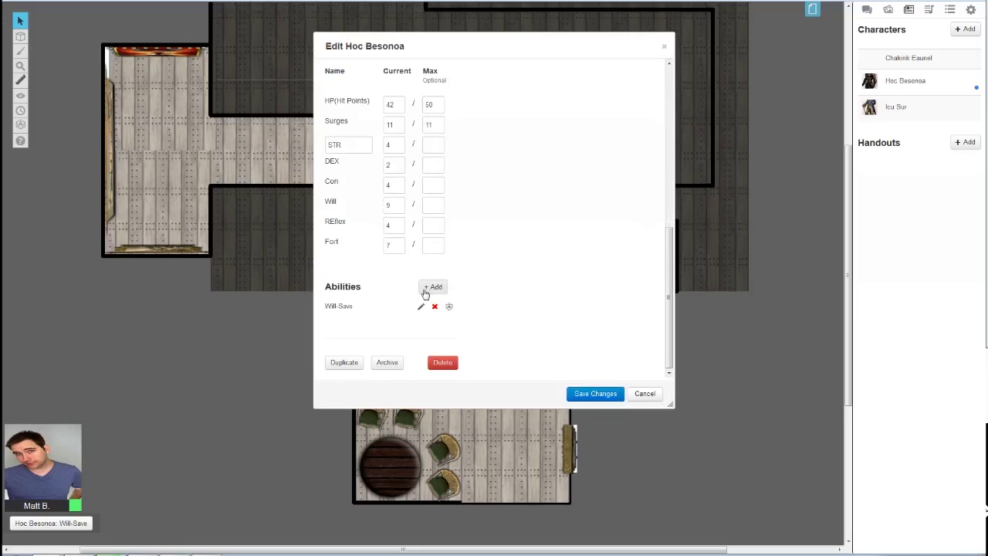
Step: Add a Will-SAve-vs-Fear ability with the macro /r 1d20+@{Will}+2
left_click(430, 289)
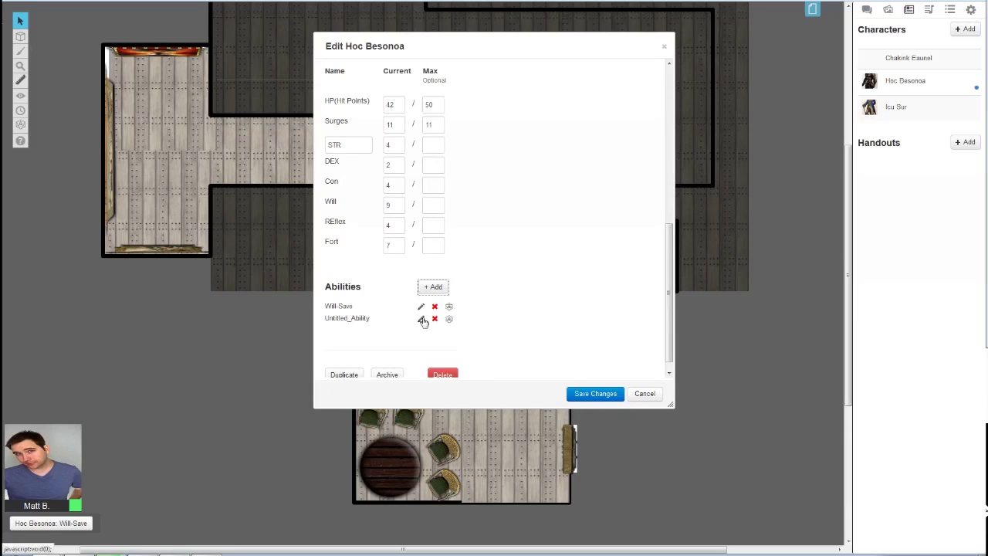
left_click(423, 322)
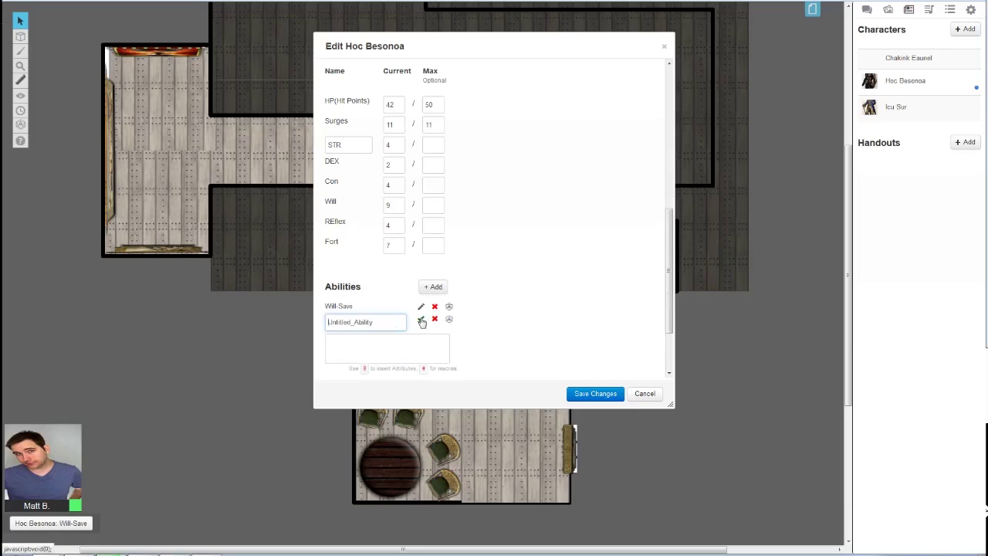
left_click_drag(392, 320, 119, 312)
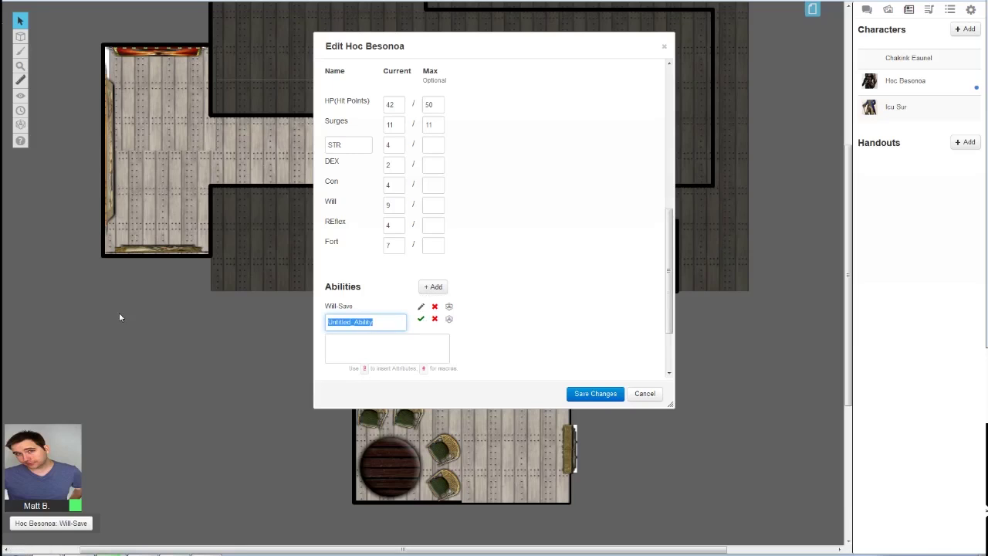
type("Will-SAve-vs ")
type("Fear")
left_click(375, 355)
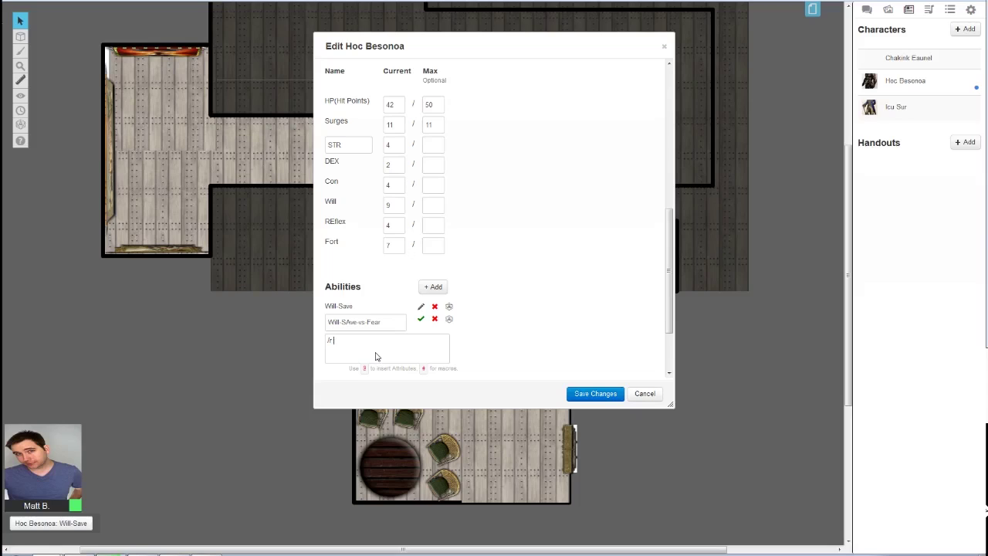
type("/r 1d20+@W")
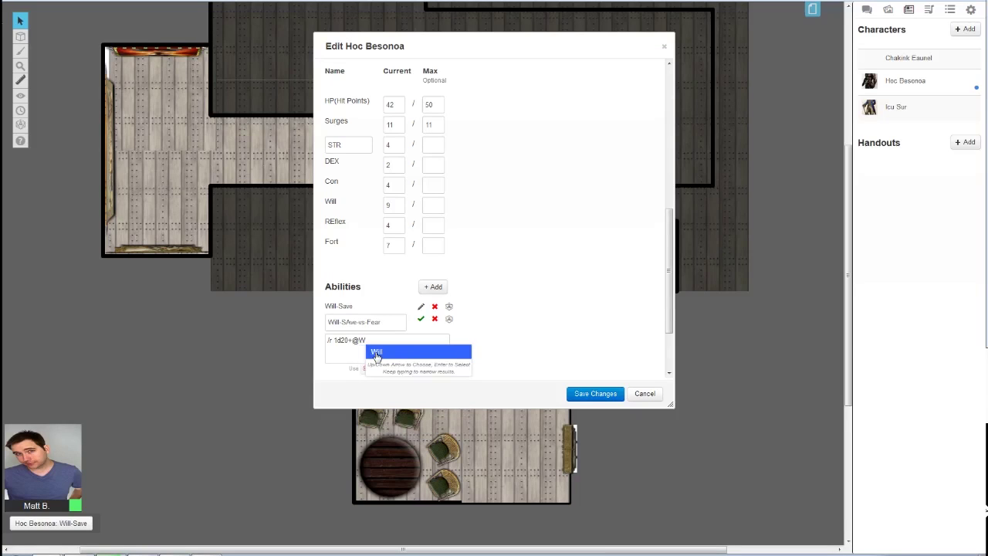
left_click(377, 353)
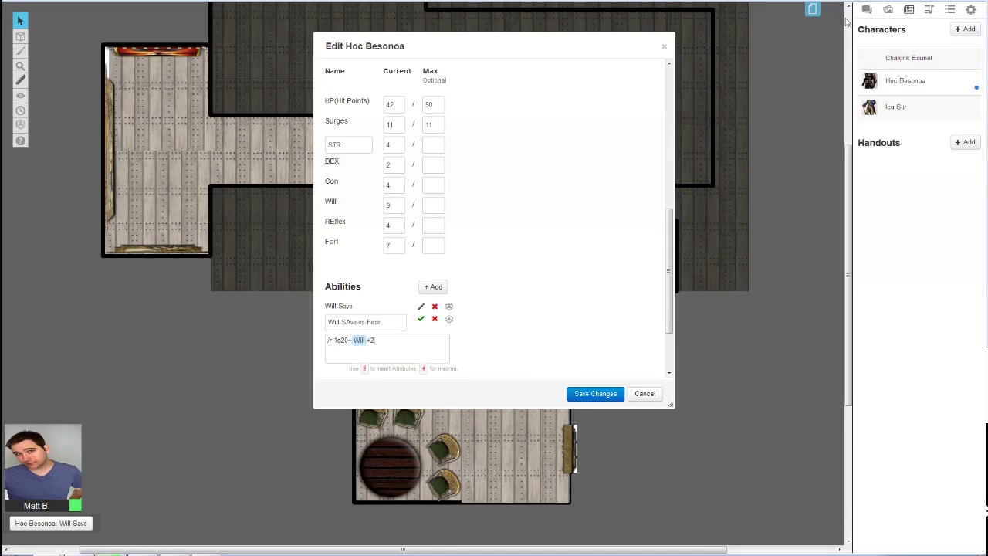
Step: Test-roll the fear save (1d20+9+2), confirm the ability, and save the character
left_click(867, 9)
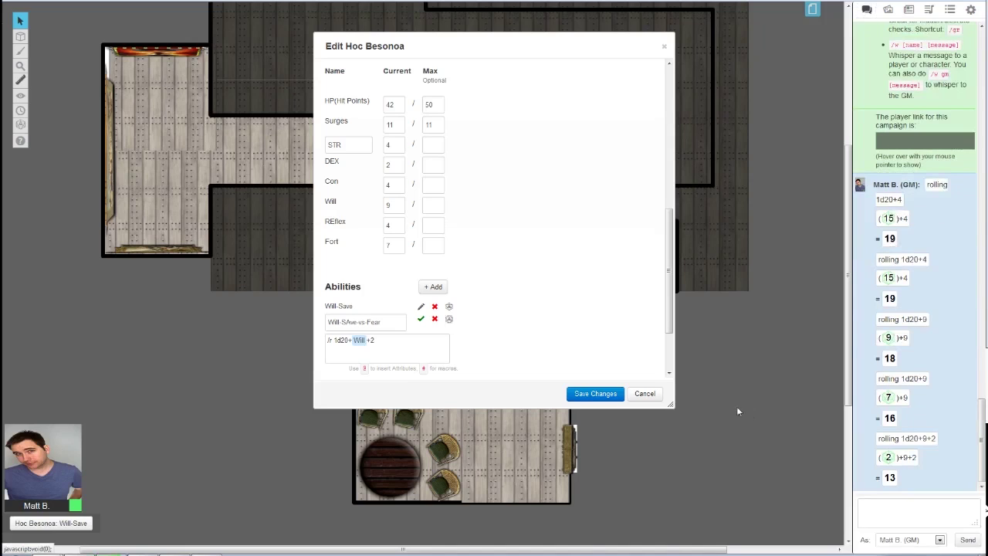
left_click_drag(879, 437, 942, 441)
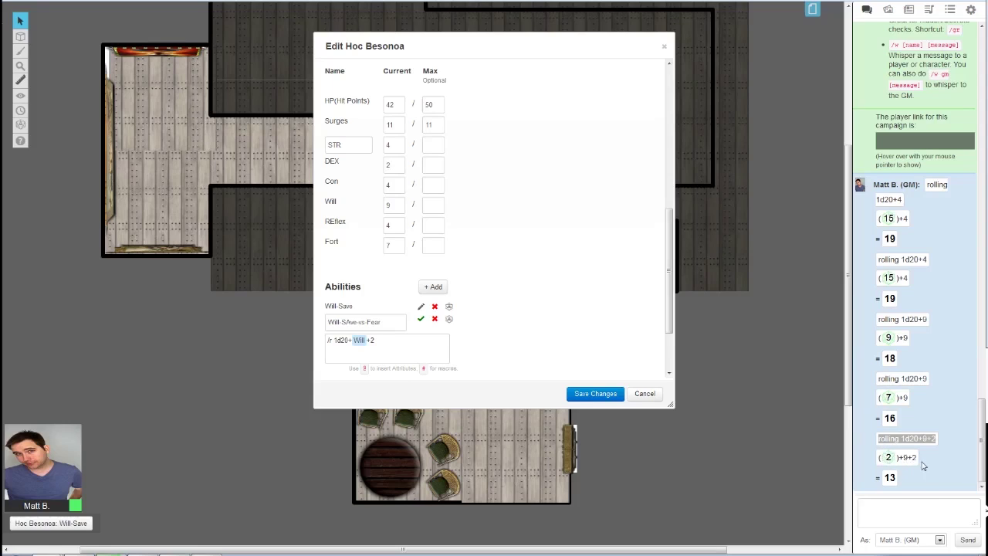
left_click(420, 319)
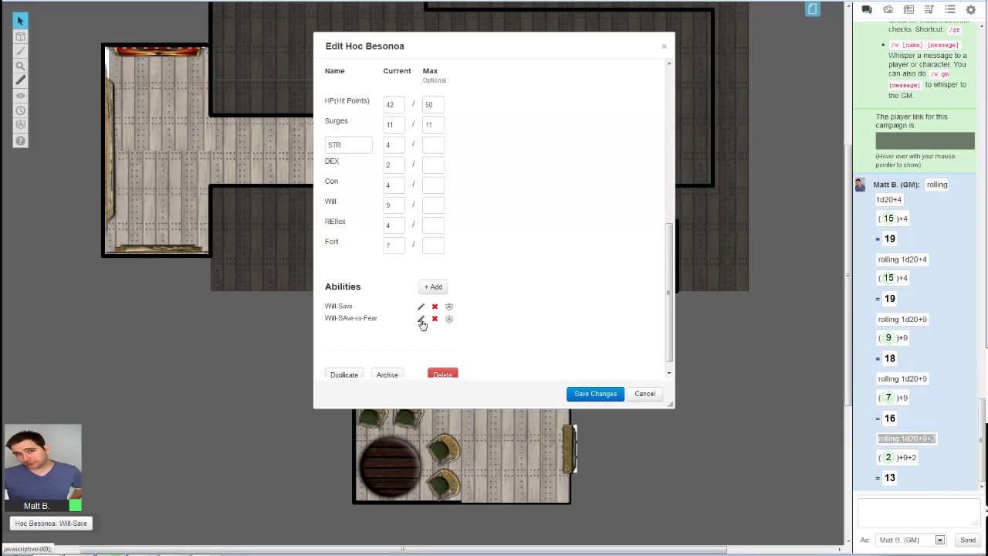
left_click(592, 396)
Step: Show Hoc Besonoa's Will-SAve-vs-Fear ability in the macro bar beside Will-Save
left_click(887, 10)
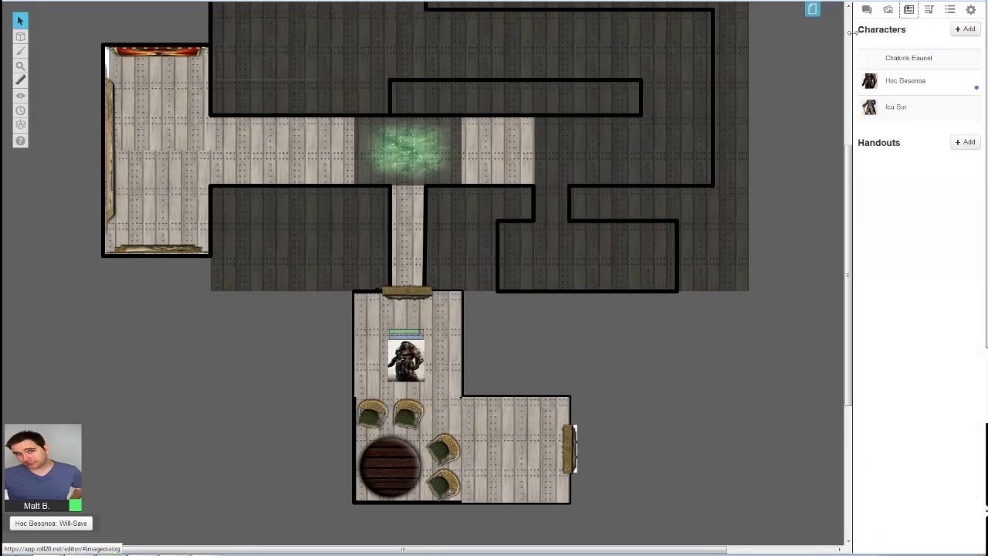
left_click(888, 84)
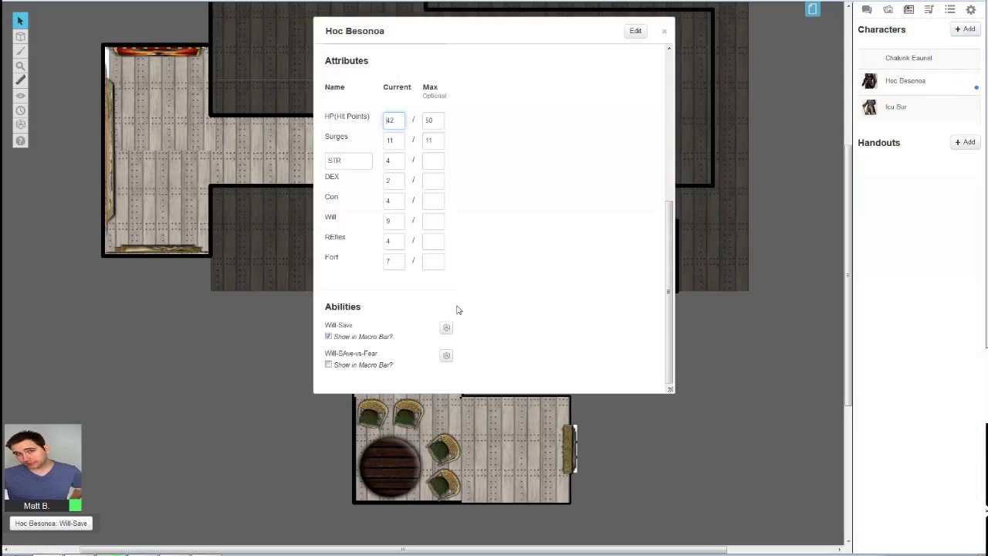
left_click(329, 366)
left_click(329, 366)
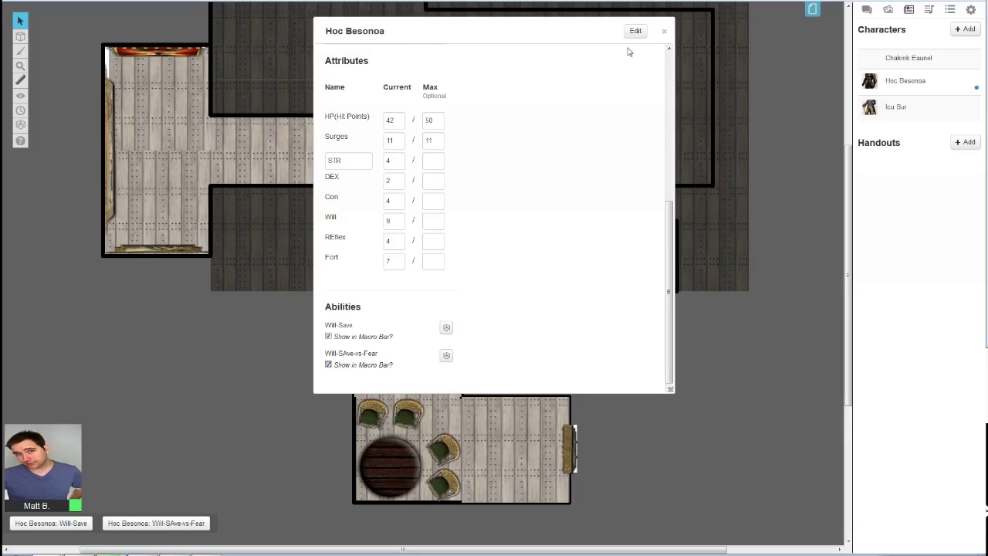
scroll(516, 146, "up", 4)
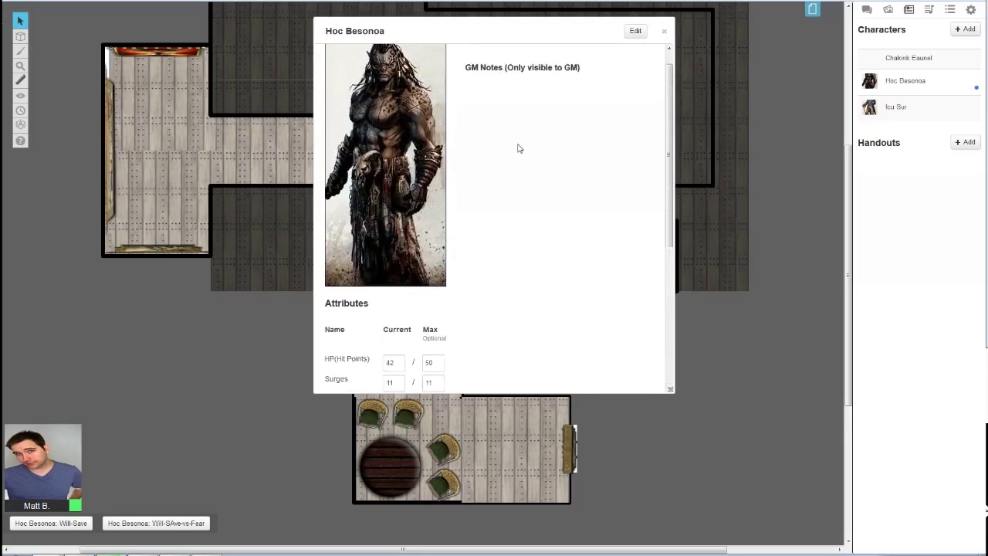
mouse_move(583, 41)
left_mouse_down()
mouse_move(381, 37)
mouse_move(514, 49)
mouse_move(273, 47)
mouse_move(560, 40)
mouse_move(489, 31)
mouse_move(676, 40)
mouse_move(598, 42)
left_mouse_up()
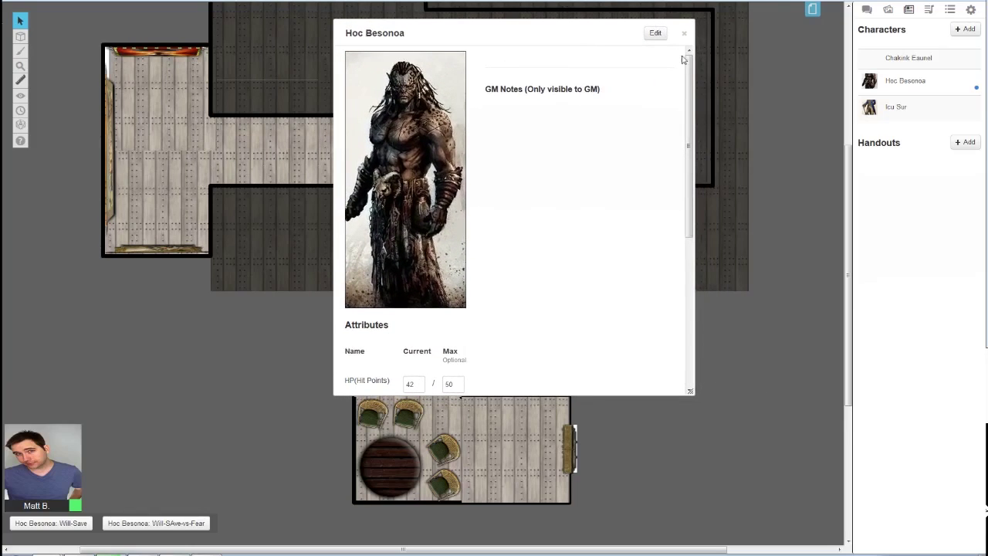
Step: Put Hoc Besonoa's sheet into edit mode and inspect the HP 42 and Surges attribute fields
left_click(655, 33)
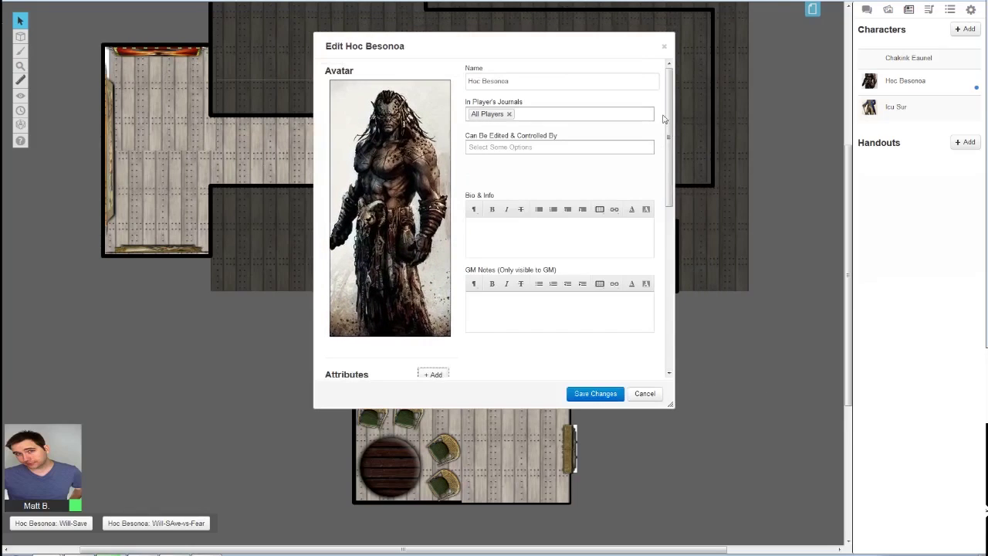
left_click_drag(662, 118, 676, 264)
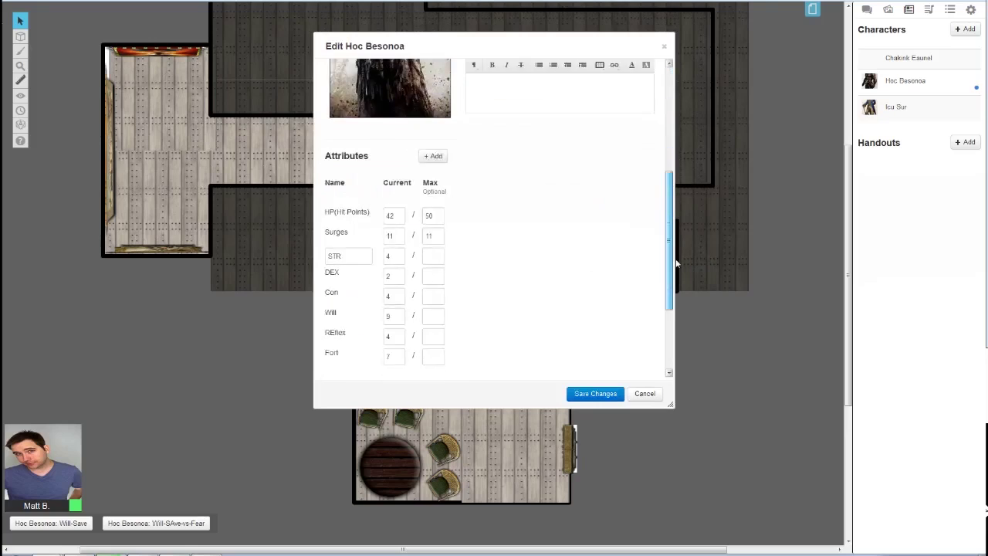
scroll(409, 159, "down", 2)
scroll(379, 137, "up", 2)
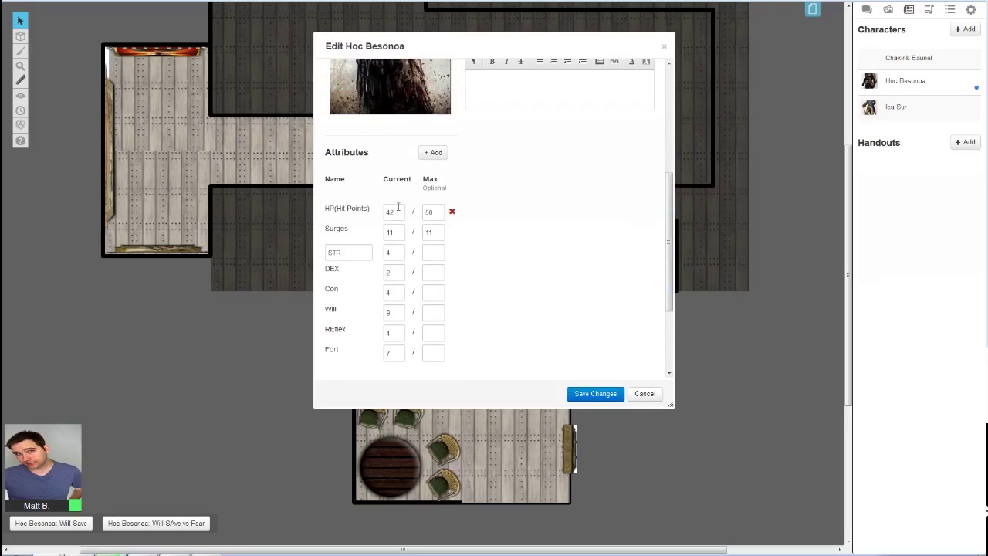
double_click(396, 216)
left_click(357, 231)
left_click(351, 210)
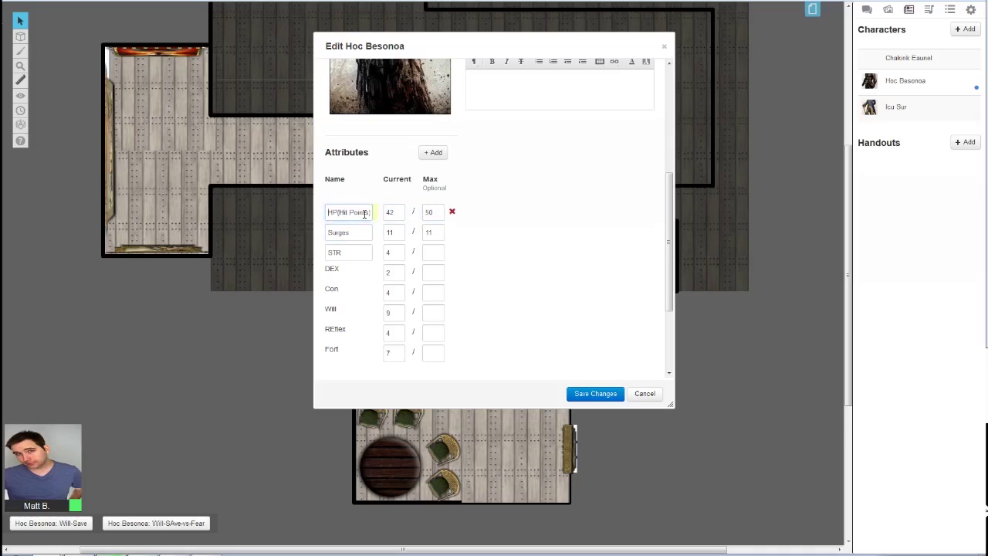
left_click(394, 212)
scroll(481, 281, "up", 2)
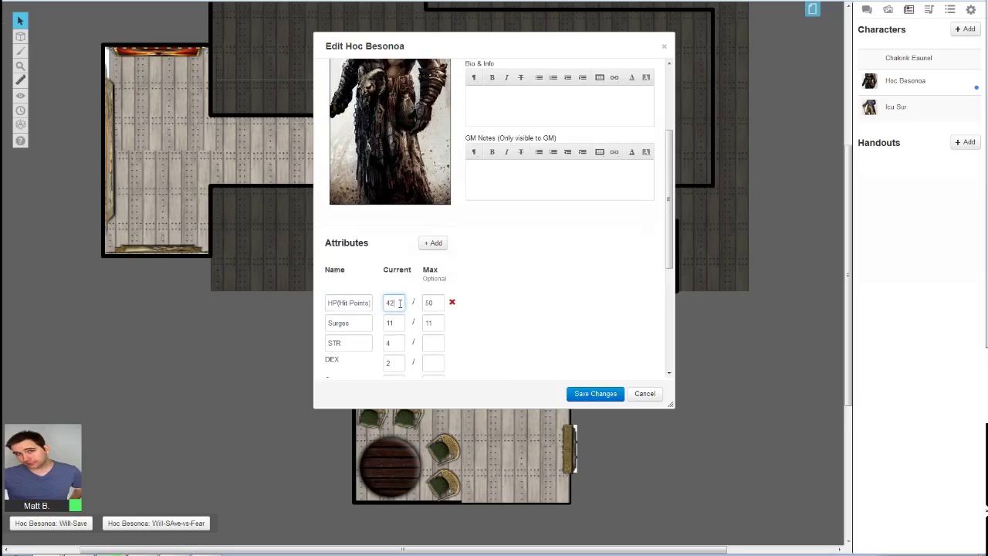
Step: Check the maximum HP value of 50, then shift the editor aside and back
left_click_drag(437, 302, 422, 302)
scroll(564, 307, "up", 3)
scroll(538, 254, "down", 3)
scroll(540, 231, "up", 3)
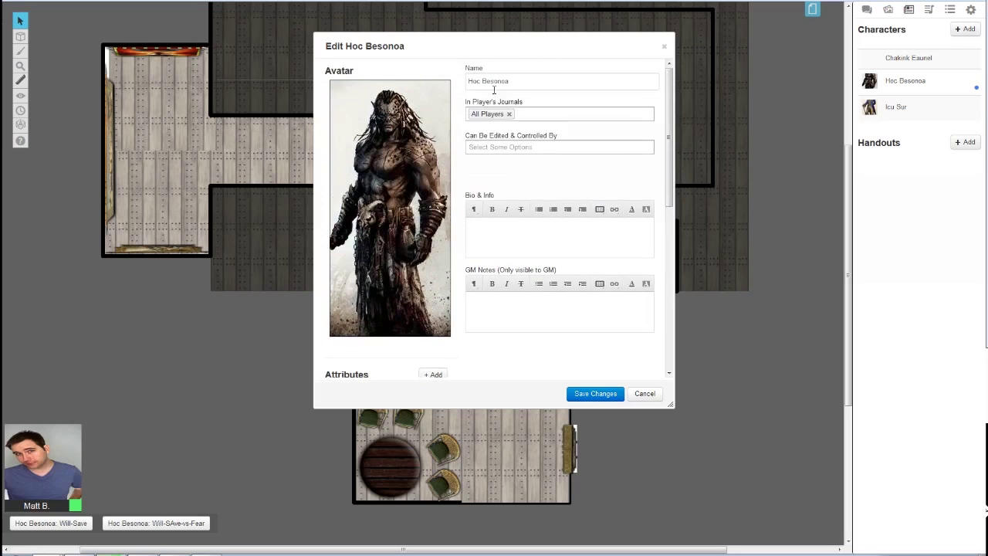
left_click_drag(477, 51, 624, 20)
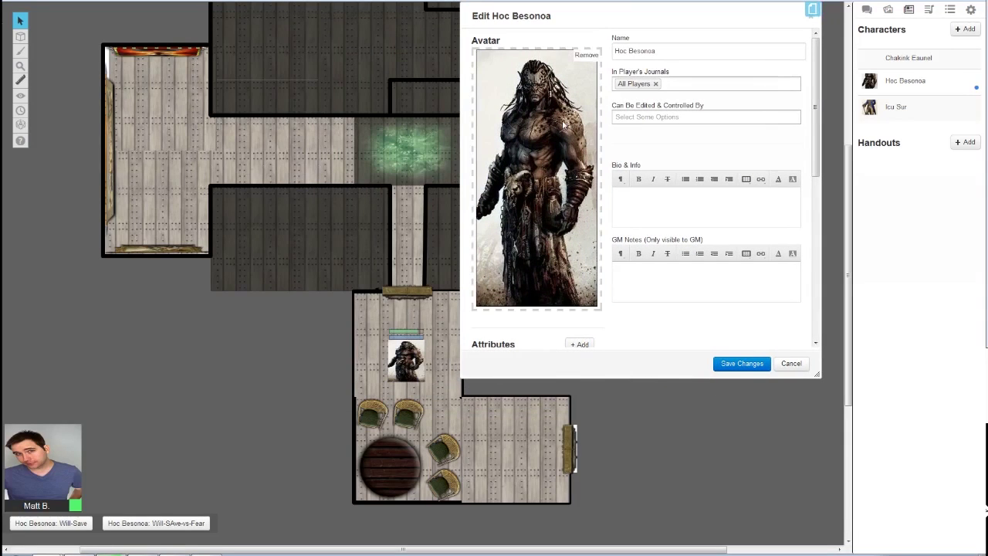
left_click_drag(607, 16, 472, 28)
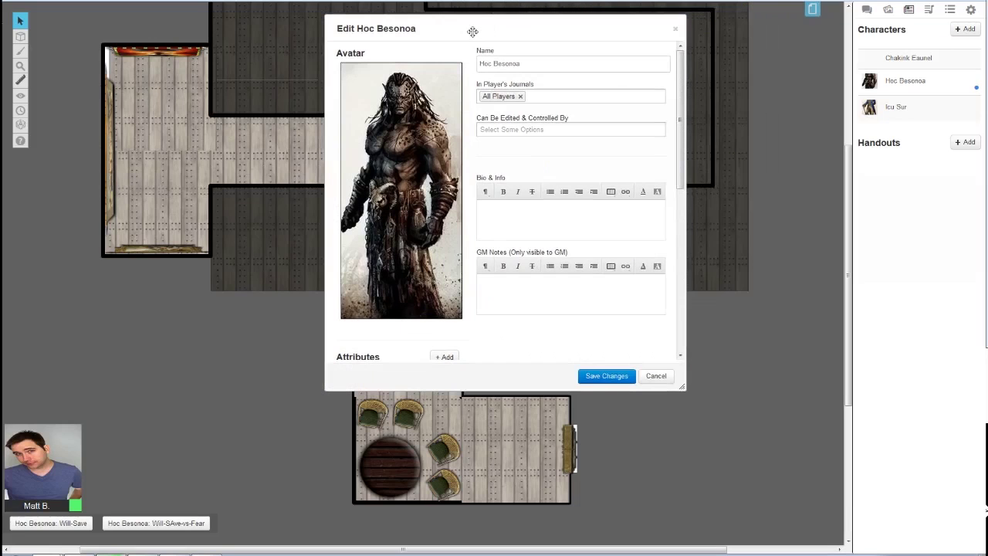
Step: Save Hoc Besonoa's character edits and reopen the character sheet beside the map
left_click(599, 381)
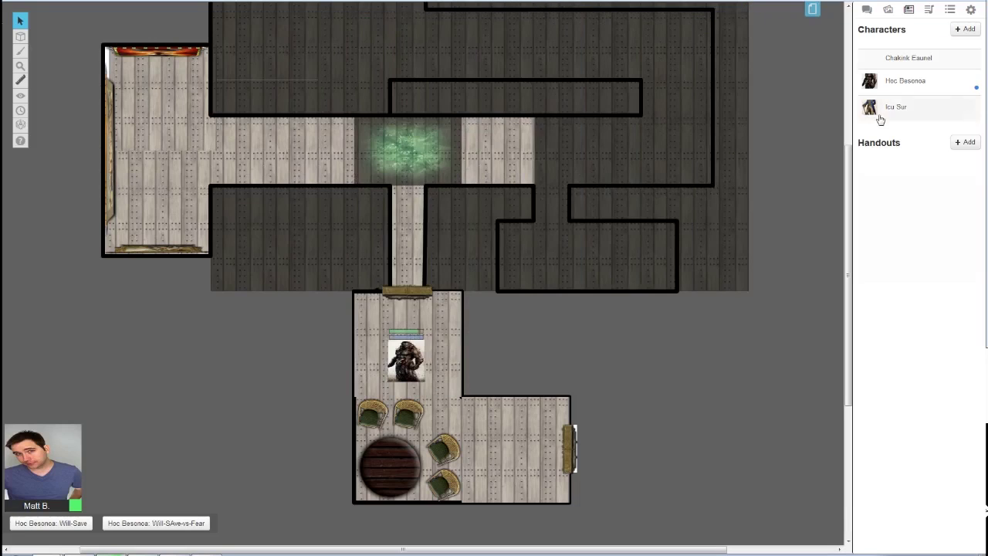
left_click(890, 91)
left_click_drag(572, 38, 684, 23)
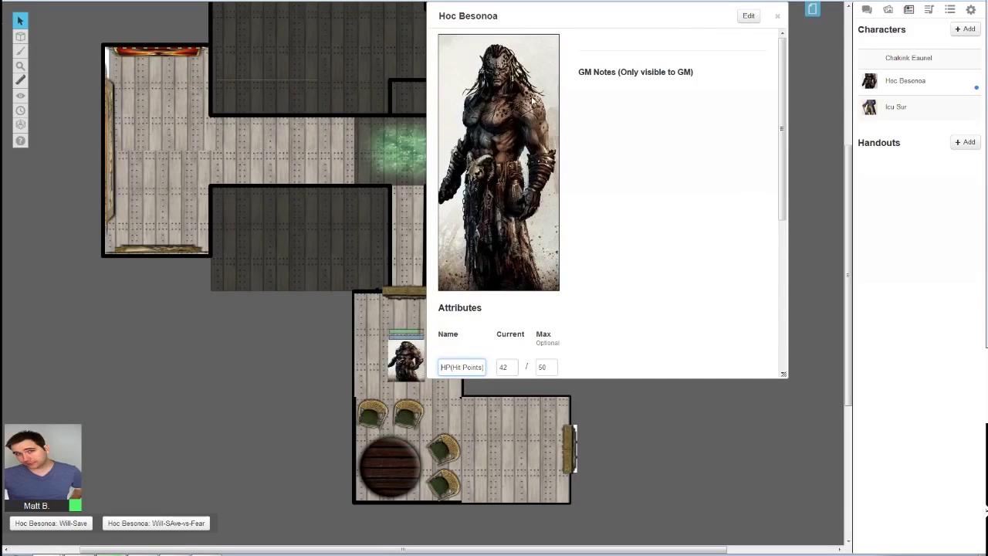
Step: Drop Hoc Besonoa's portrait onto the map as a token and open its token settings
left_click_drag(523, 94, 162, 133)
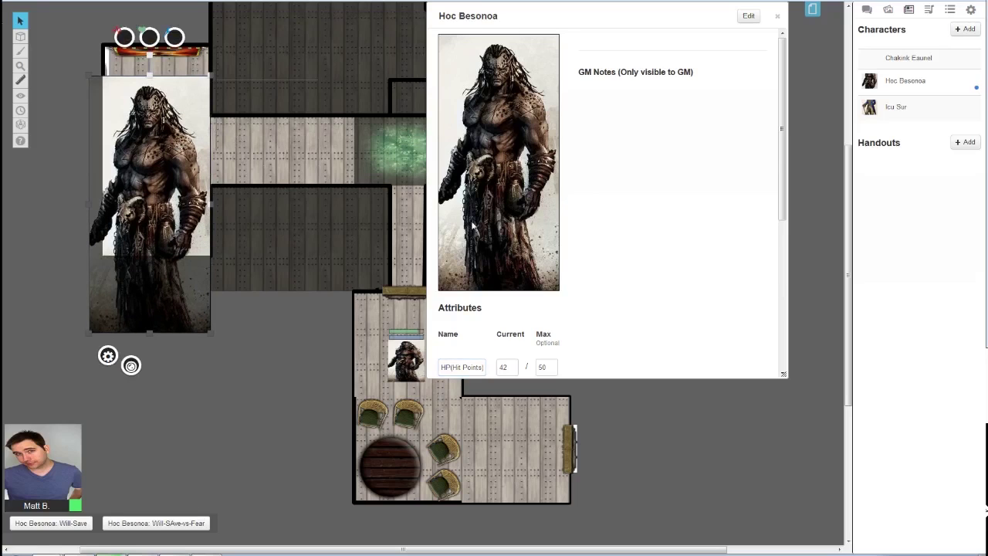
scroll(474, 226, "down", 3)
double_click(149, 212)
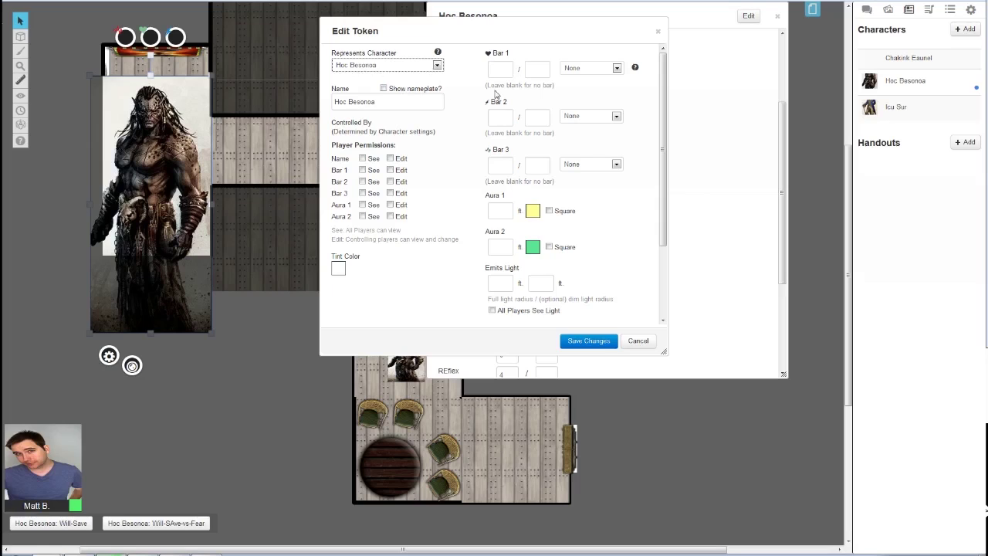
Step: Confirm the token represents the character Hoc Besonoa
left_click_drag(389, 103, 362, 65)
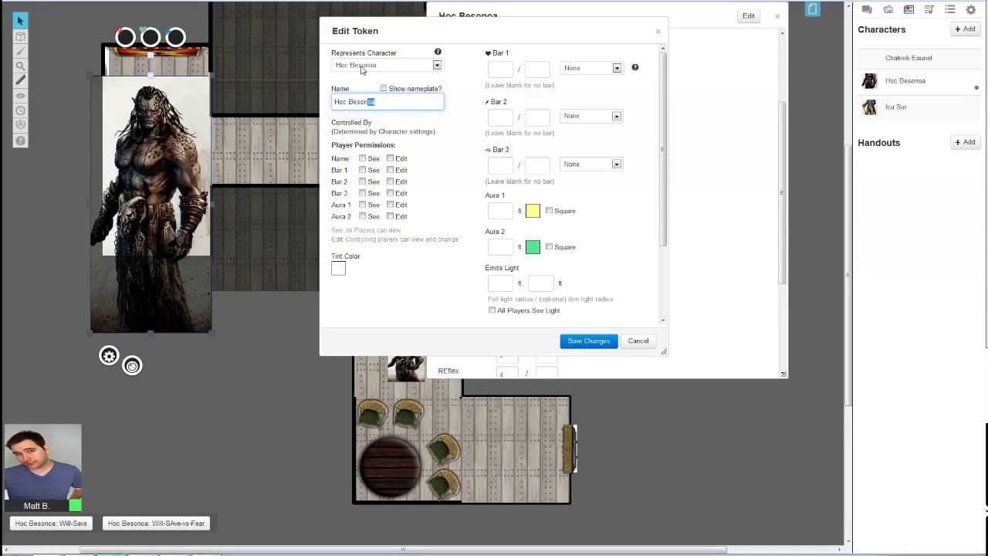
left_click(431, 66)
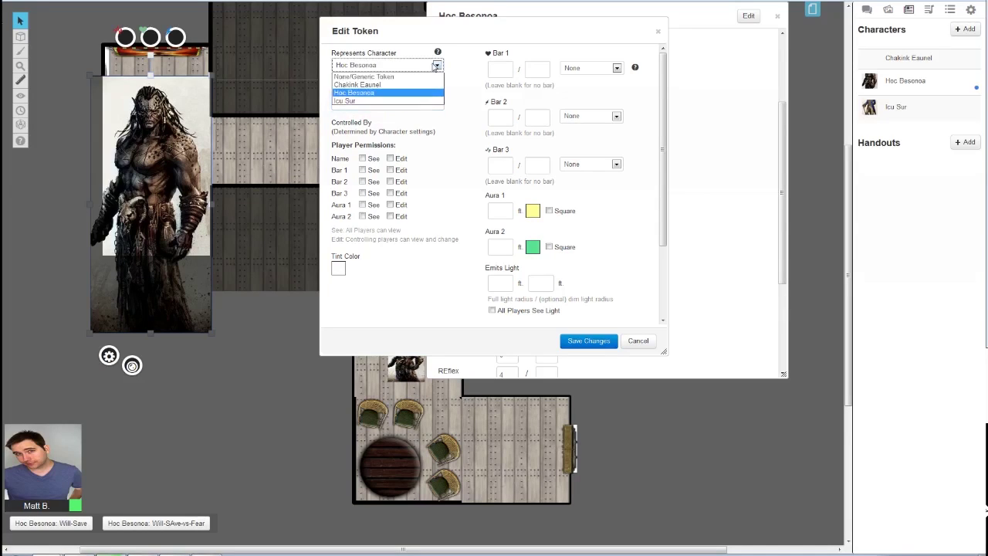
left_click(431, 66)
left_click(430, 67)
left_click(431, 67)
left_click(431, 67)
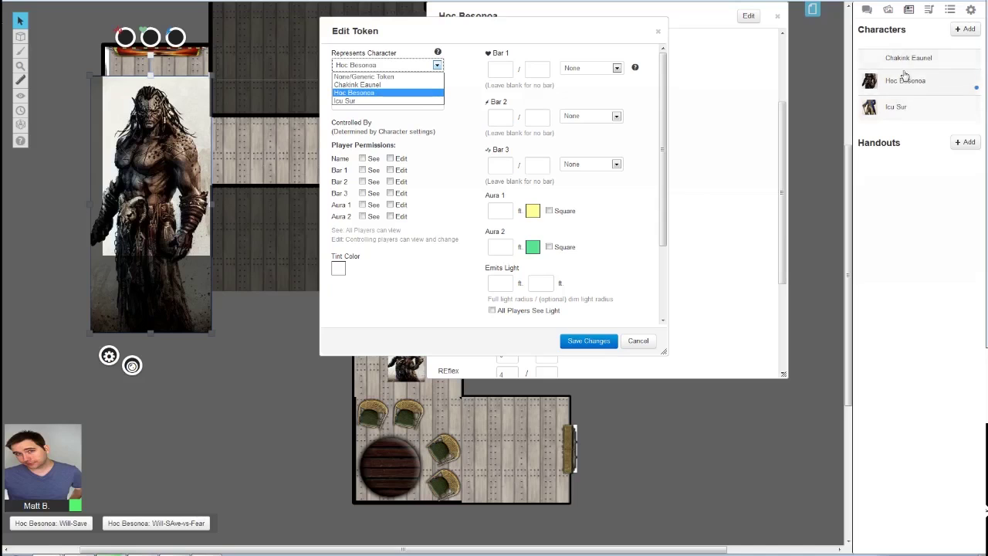
left_click(437, 66)
left_click(436, 67)
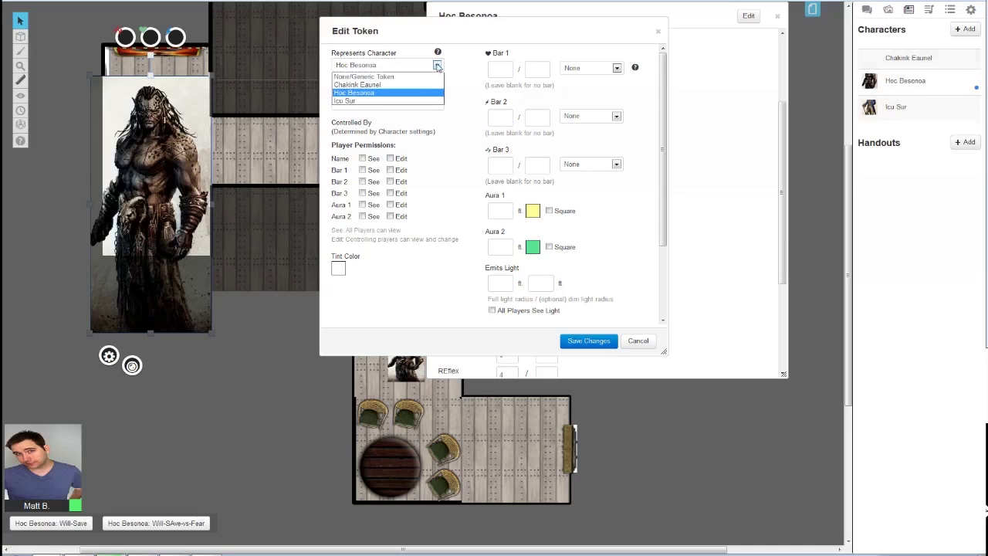
left_click(352, 93)
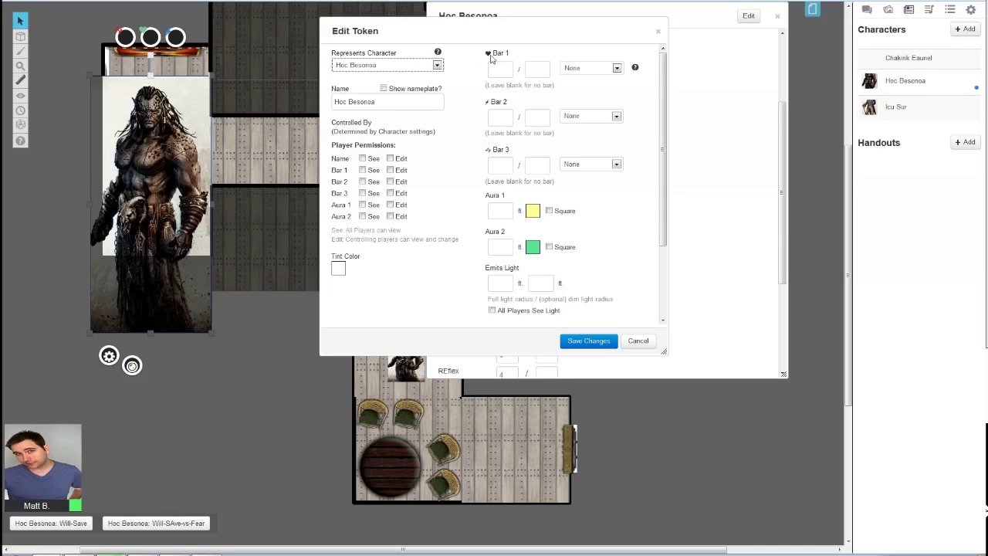
Step: Link Bar 1 to HP(Hit Points) and Bar 2 to Surges, then save the token
left_click(615, 68)
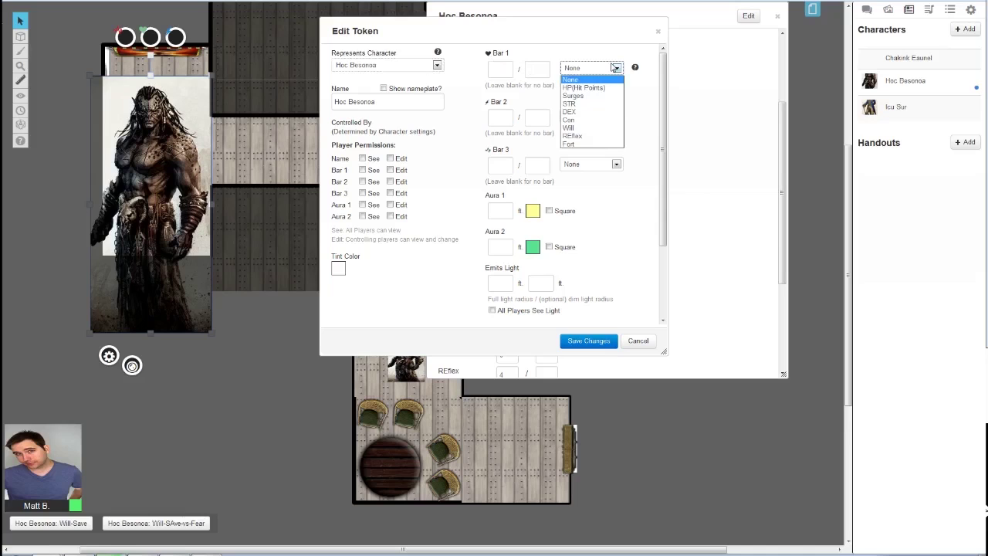
left_click(580, 89)
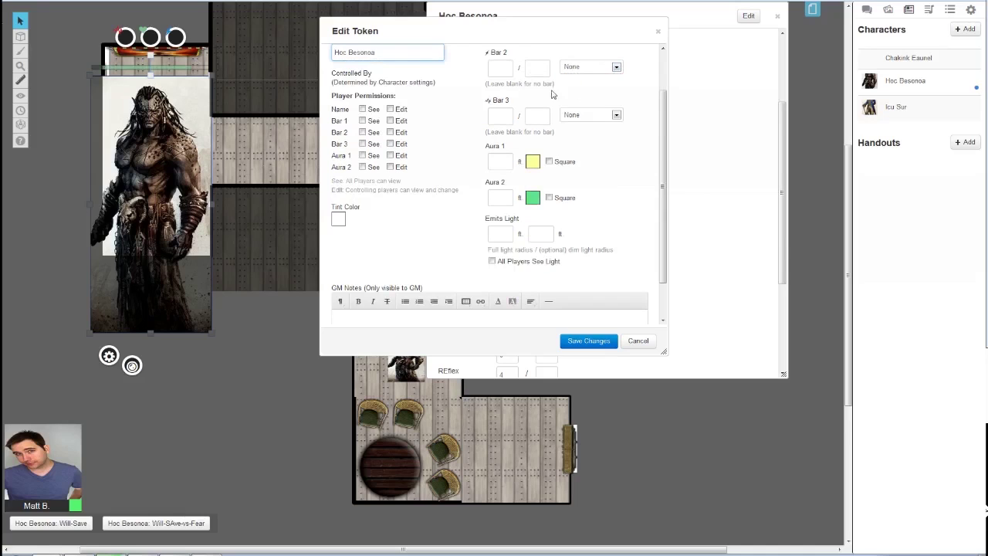
left_click_drag(505, 73, 492, 72)
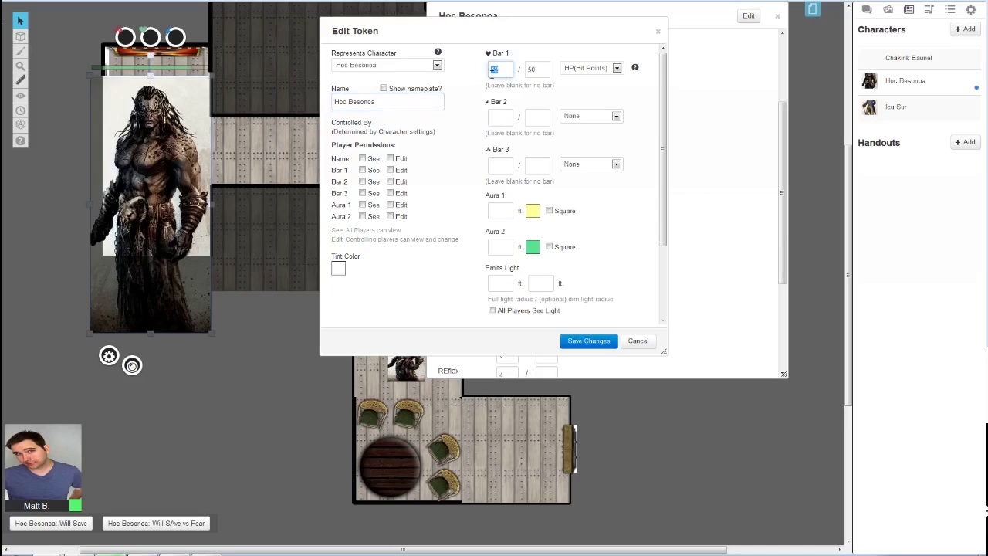
left_click(616, 116)
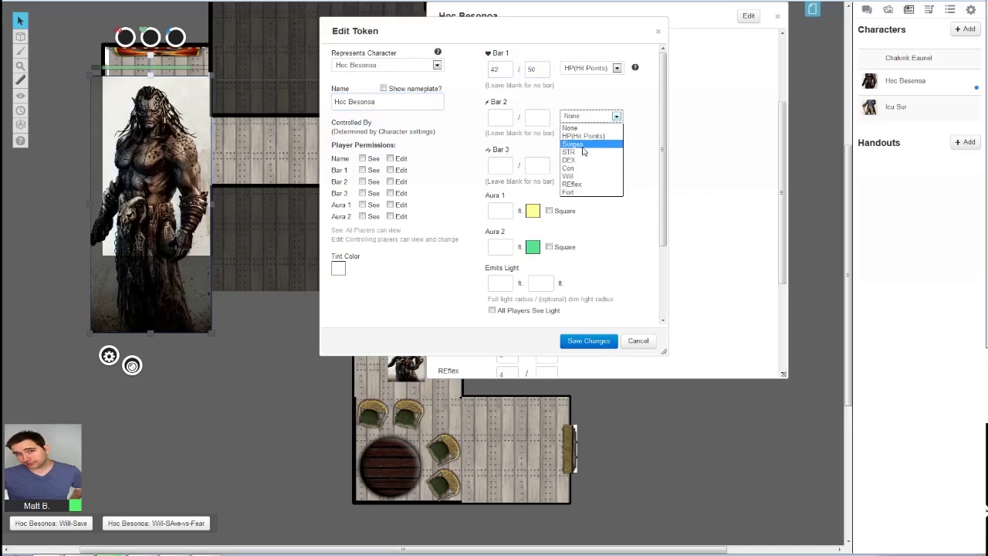
left_click(587, 125)
scroll(540, 132, "down", 1)
scroll(551, 122, "up", 1)
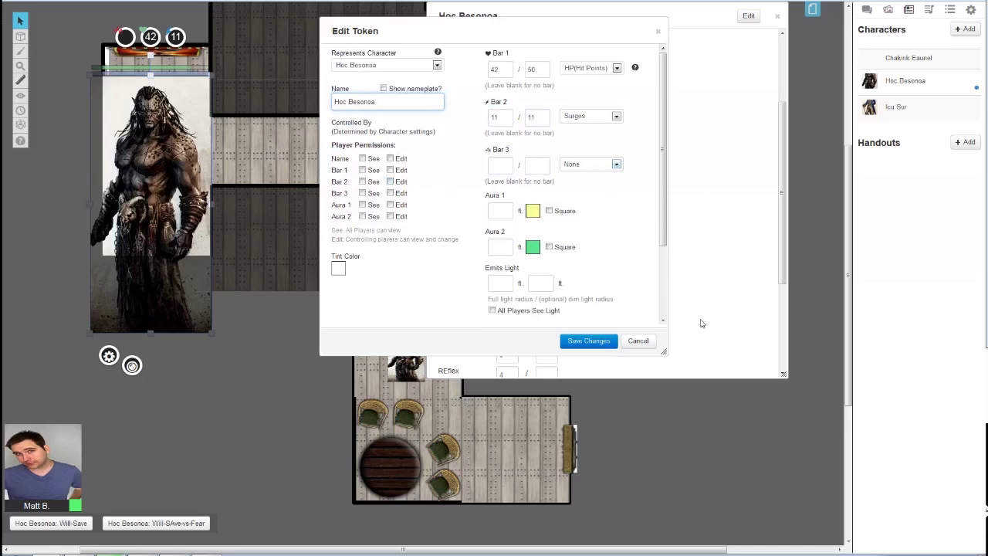
left_click(586, 340)
Step: Shrink the token and move it into the upper-left room
left_click_drag(167, 155, 183, 127)
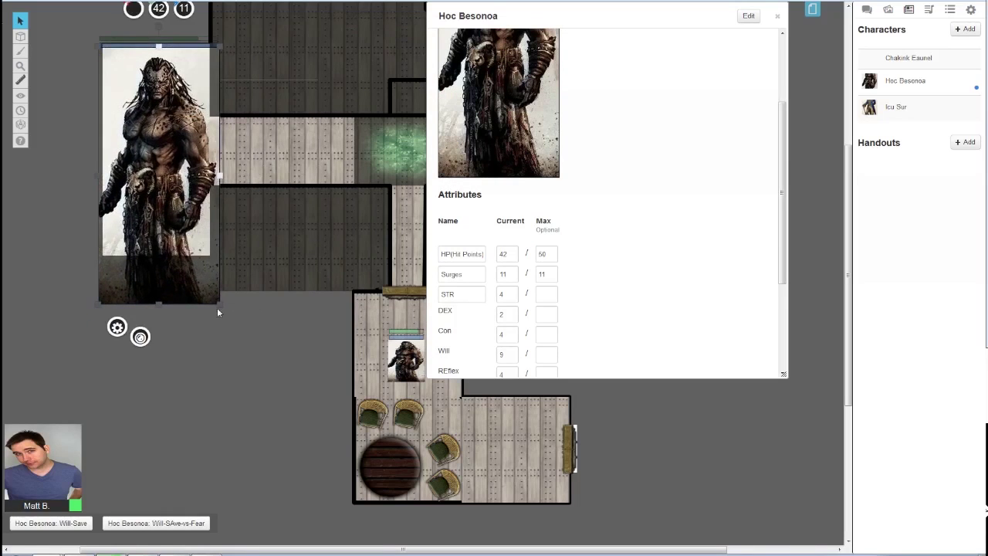
left_click_drag(218, 303, 154, 187)
left_click_drag(120, 131, 162, 162)
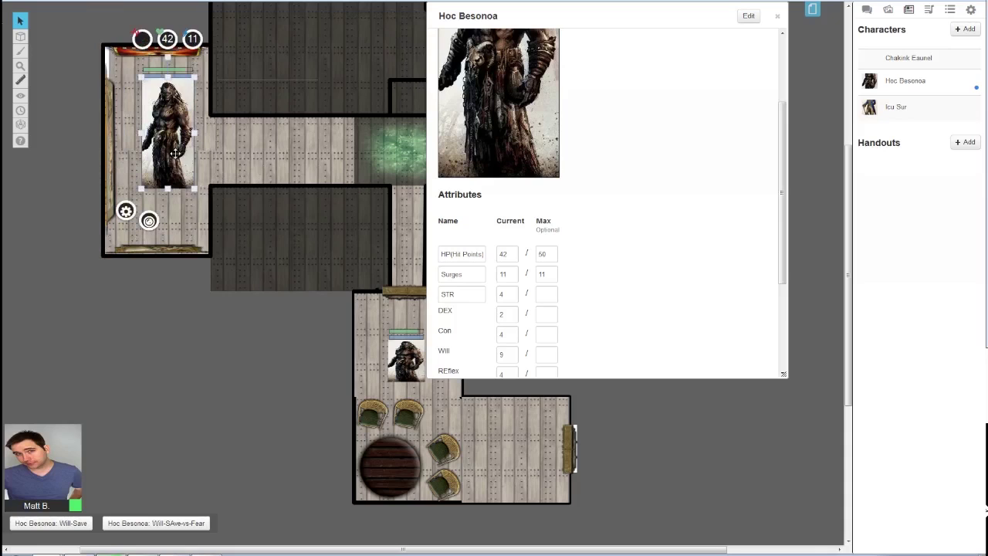
Step: Open Hoc Besonoa's editor, move it top-left, and enlarge it to show Bio & Info and attributes
left_click_drag(637, 18, 433, 71)
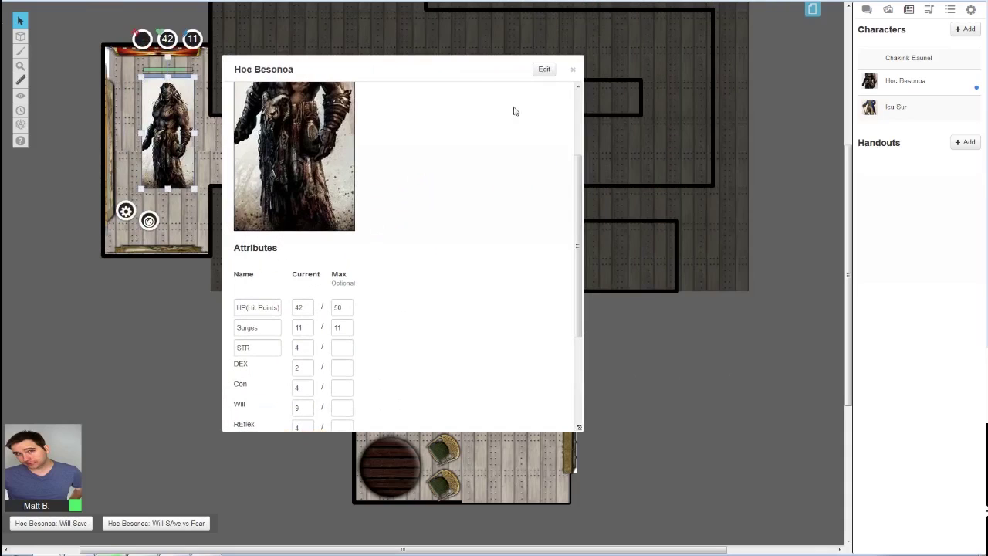
left_click(549, 71)
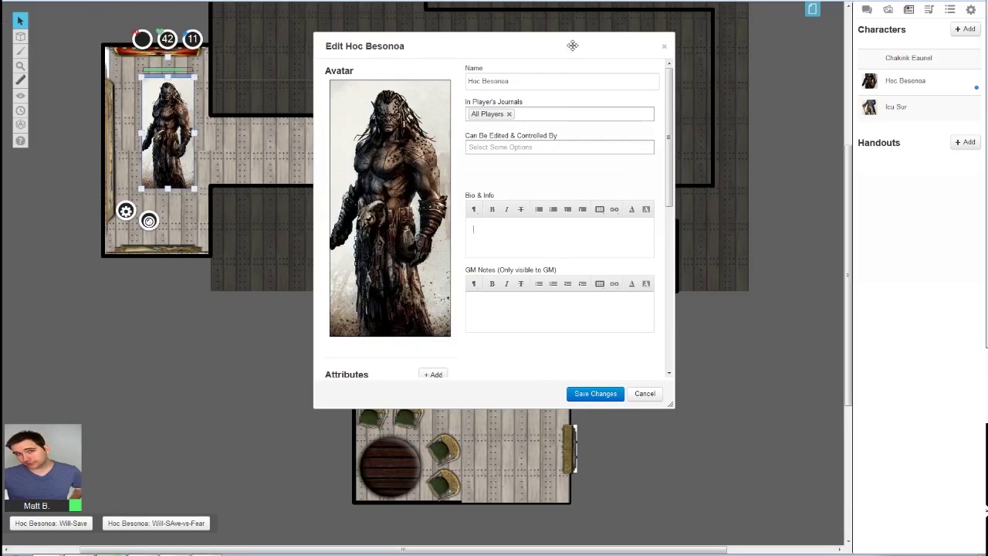
left_click_drag(571, 42, 371, 11)
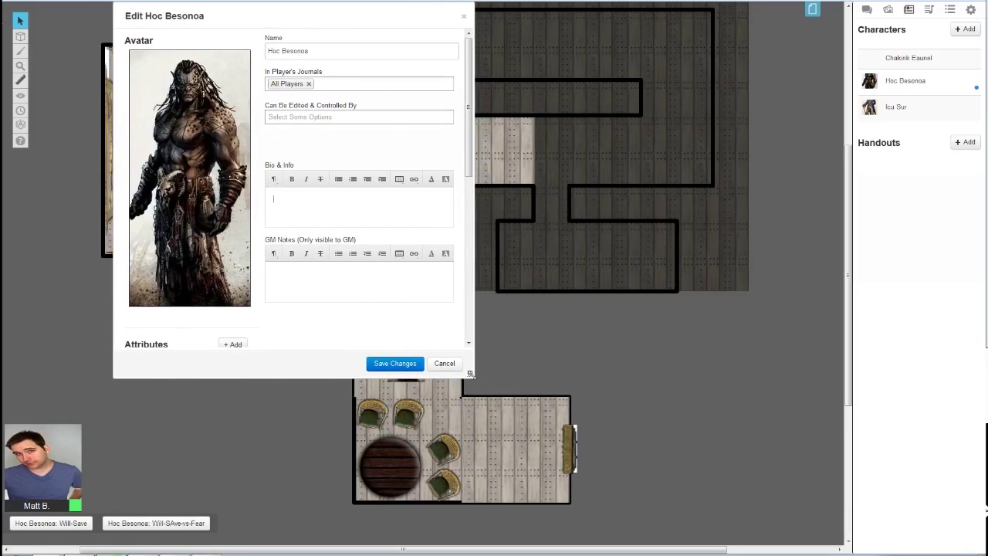
left_click_drag(470, 373, 778, 520)
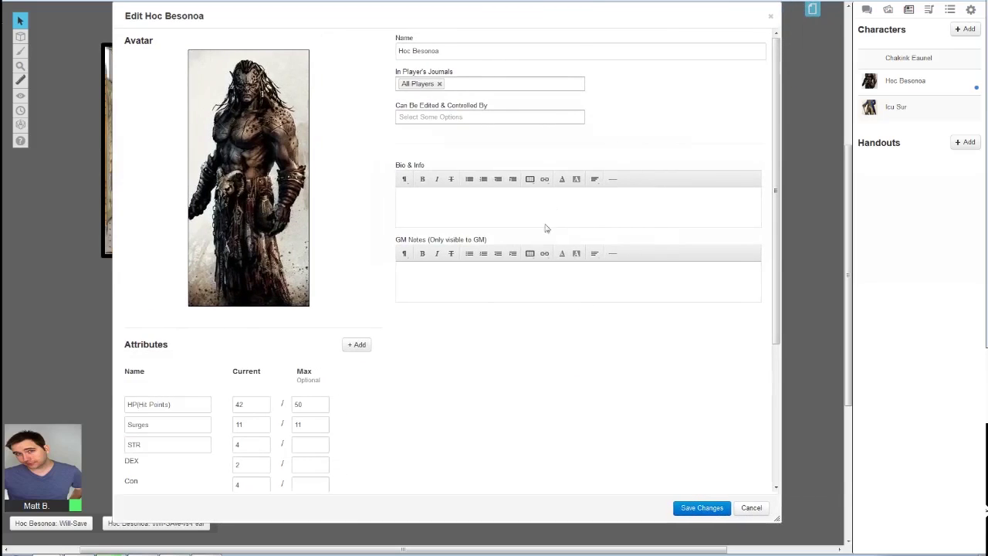
Step: Insert an 8-row, 2-column table into the Bio, then undo it
left_click(530, 182)
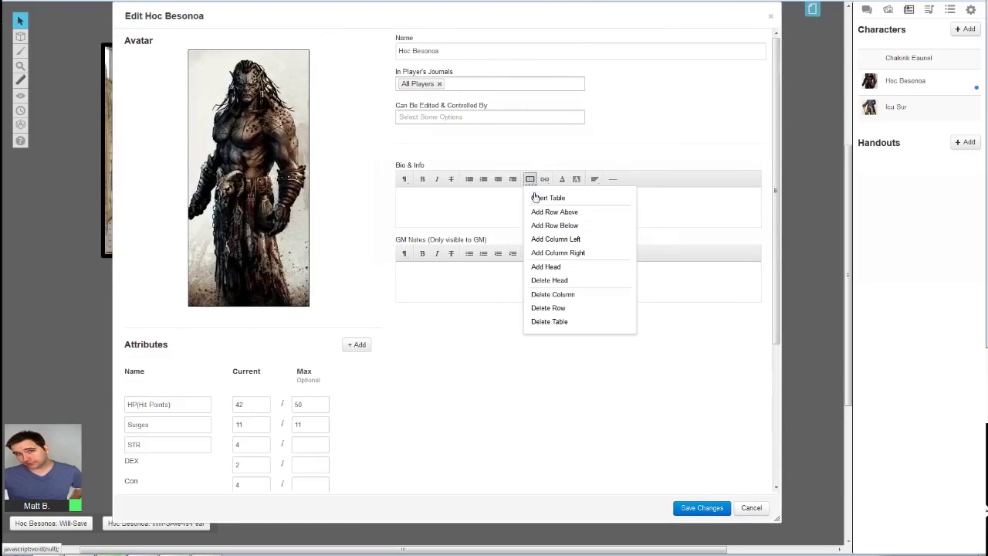
left_click(547, 198)
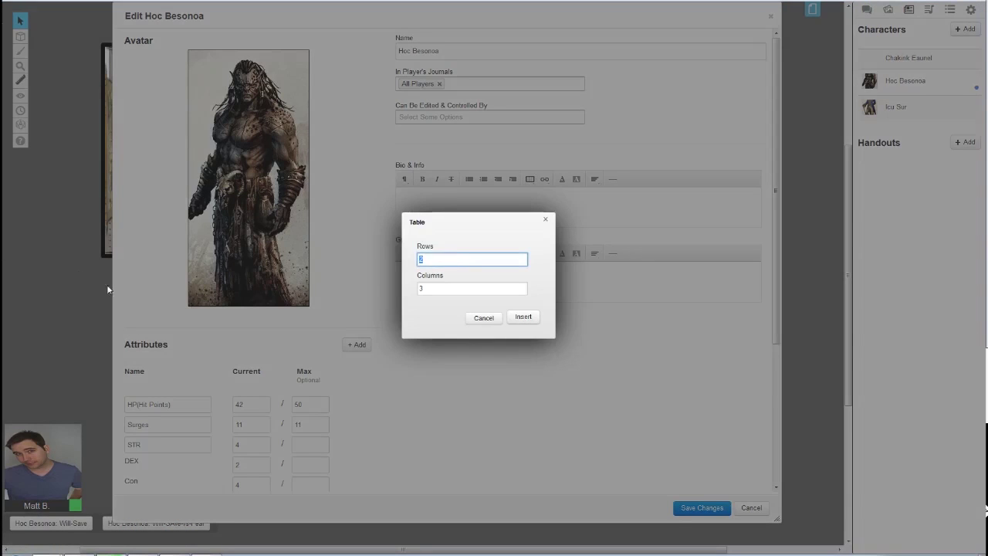
key("Tab")
type("2")
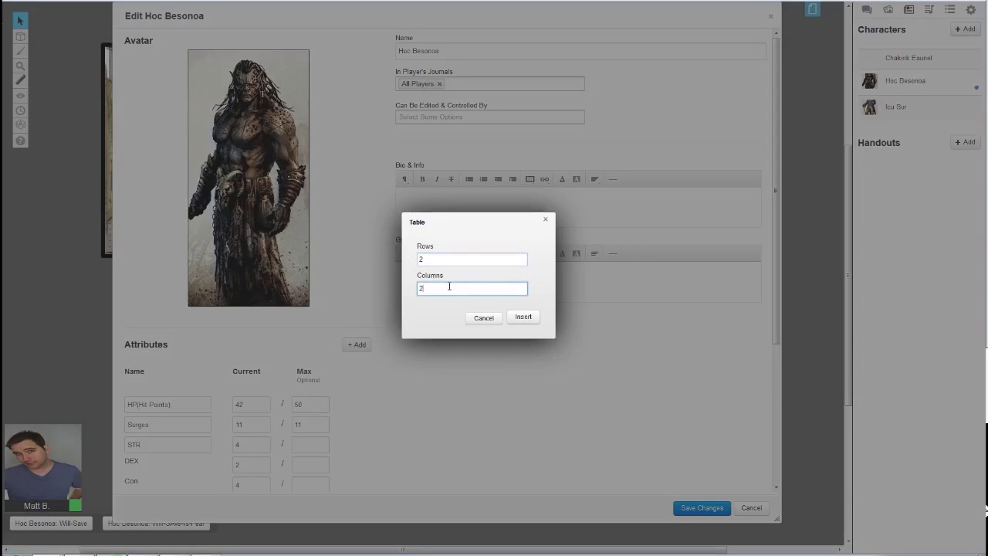
key("shift+Tab")
type("8")
left_click(527, 318)
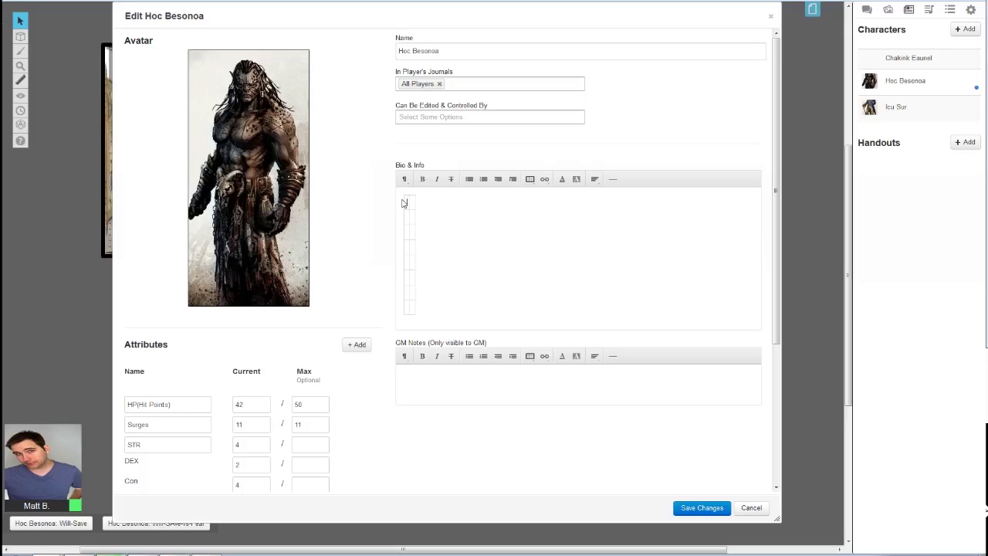
key("ctrl+z")
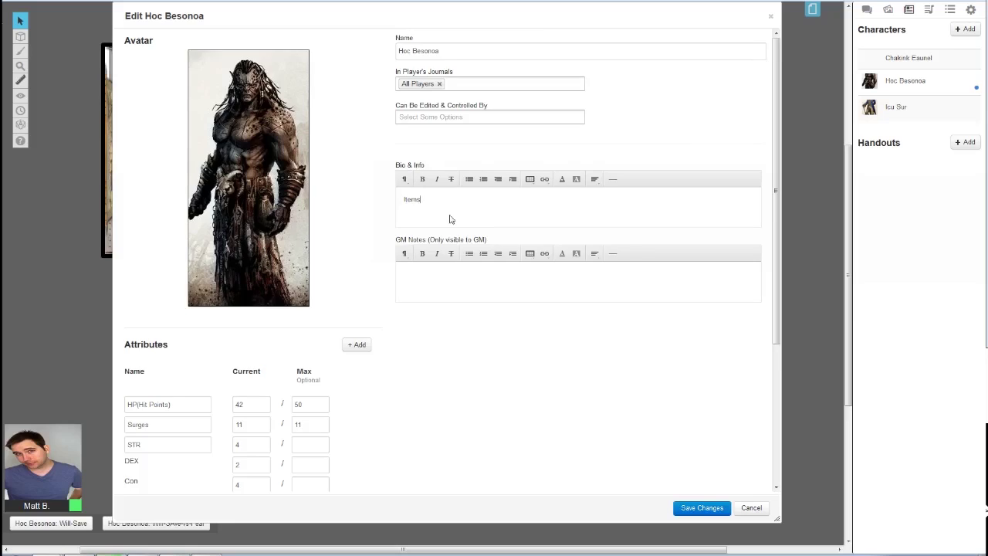
Step: Delete the Items text from the Bio and try a 2-column table, then undo it
scroll(451, 220, "down", 4)
scroll(466, 119, "up", 4)
left_click_drag(423, 199, 303, 201)
key("BackSpace")
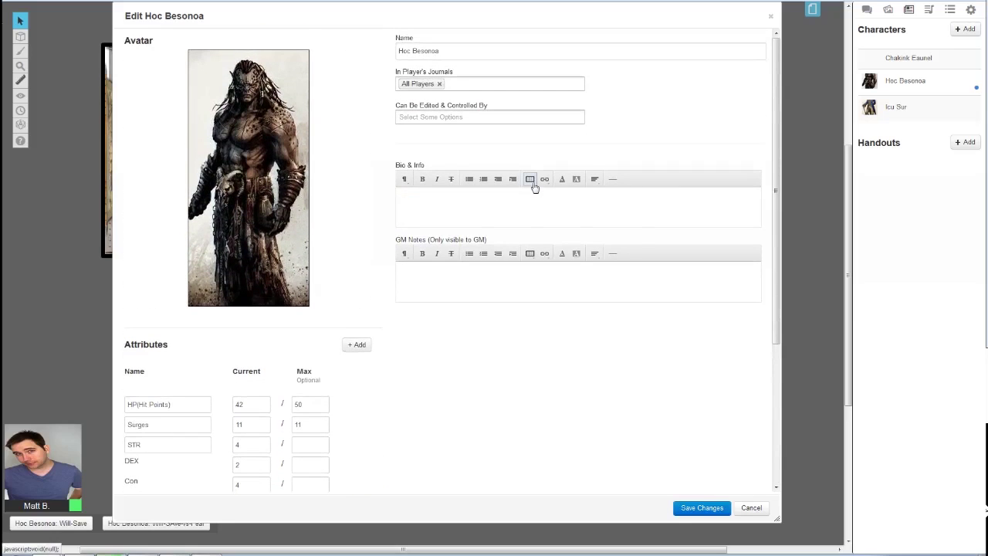
left_click(533, 183)
left_click(545, 196)
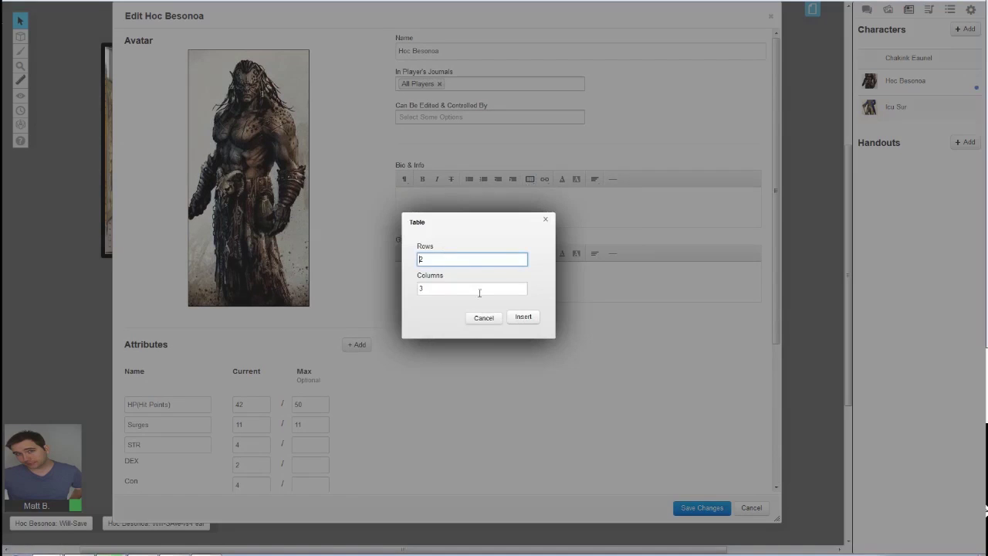
key("Tab")
type("2")
left_click(455, 260)
left_click(523, 316)
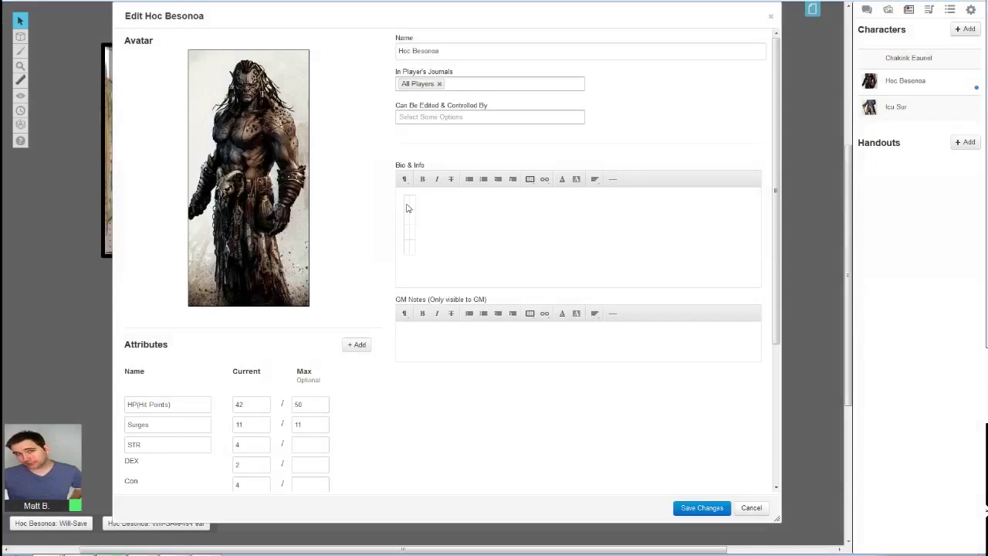
type("G")
key("ctrl+z")
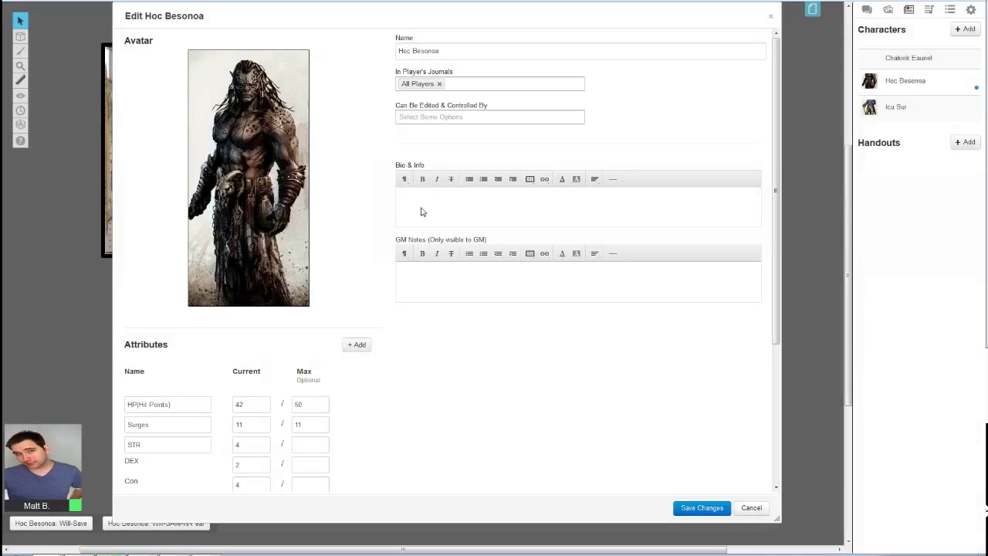
Step: Insert an empty 4-row, 2-column table into Bio & Info
right_click(420, 209)
right_click(435, 210)
left_click(488, 216)
left_click(529, 179)
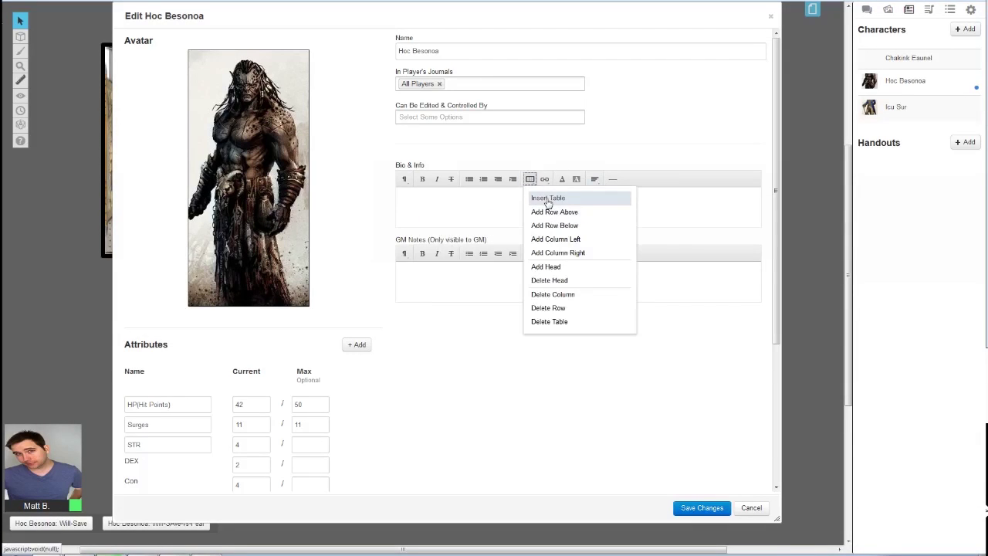
left_click(547, 198)
double_click(414, 289)
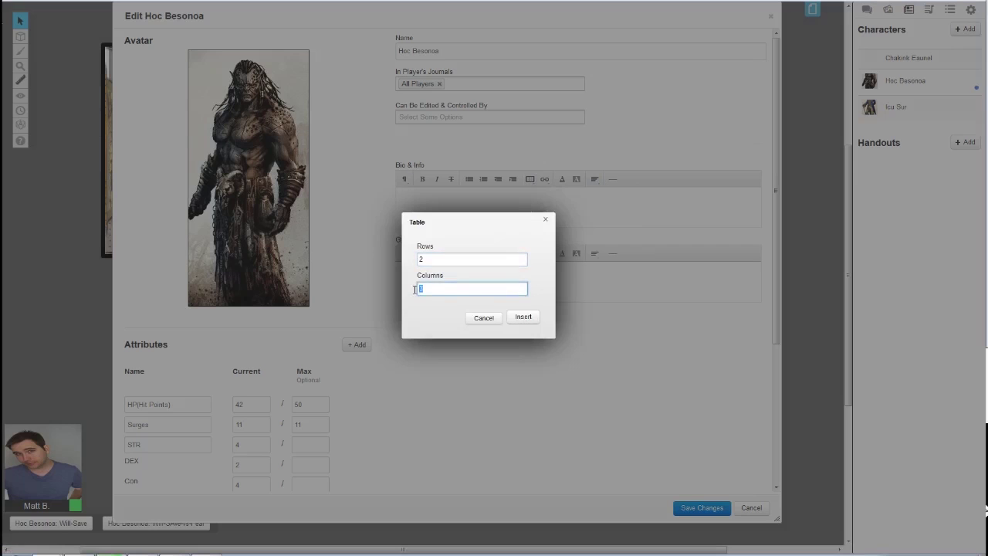
type("2")
double_click(433, 260)
type("4")
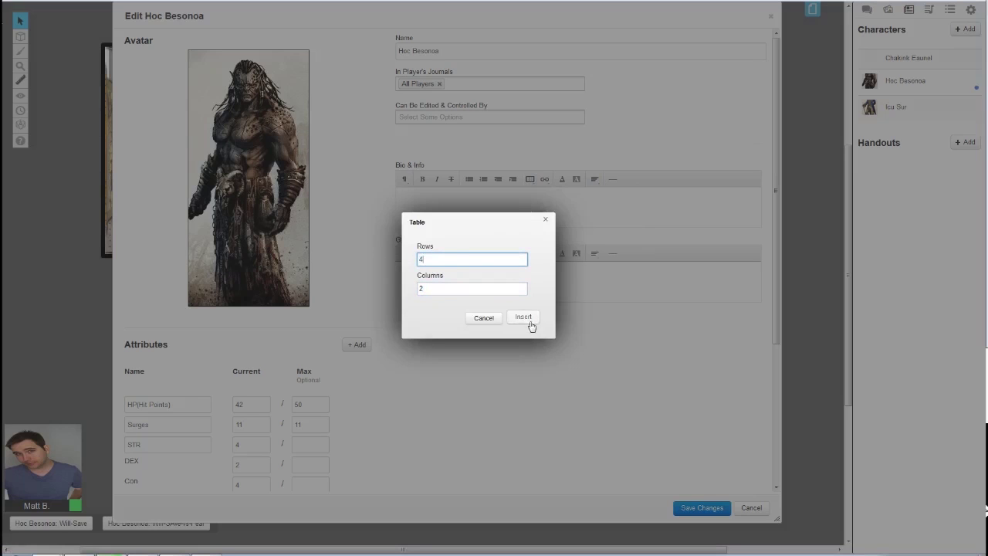
left_click(523, 317)
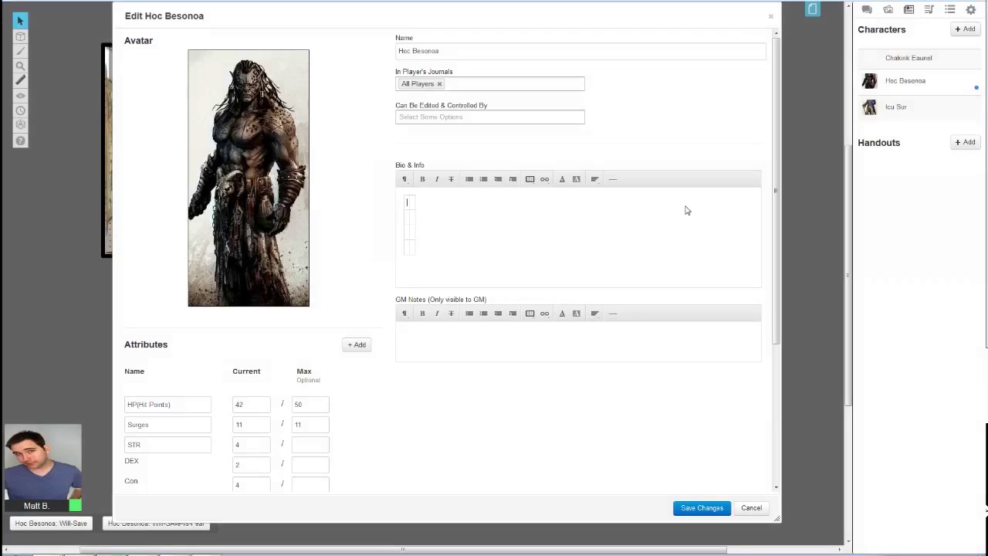
Step: Fill the table with Items and Gold headers and Shield below Items
type("Items")
type("Gol")
type("d ")
type("Shield")
left_click(410, 247)
Step: Make the Items header bold
left_click(529, 179)
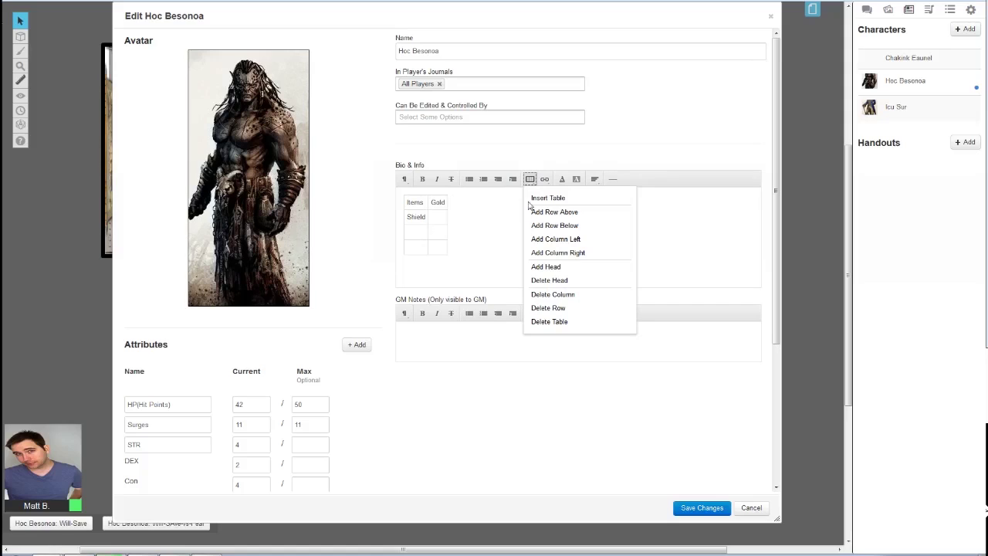
left_click_drag(425, 203, 407, 206)
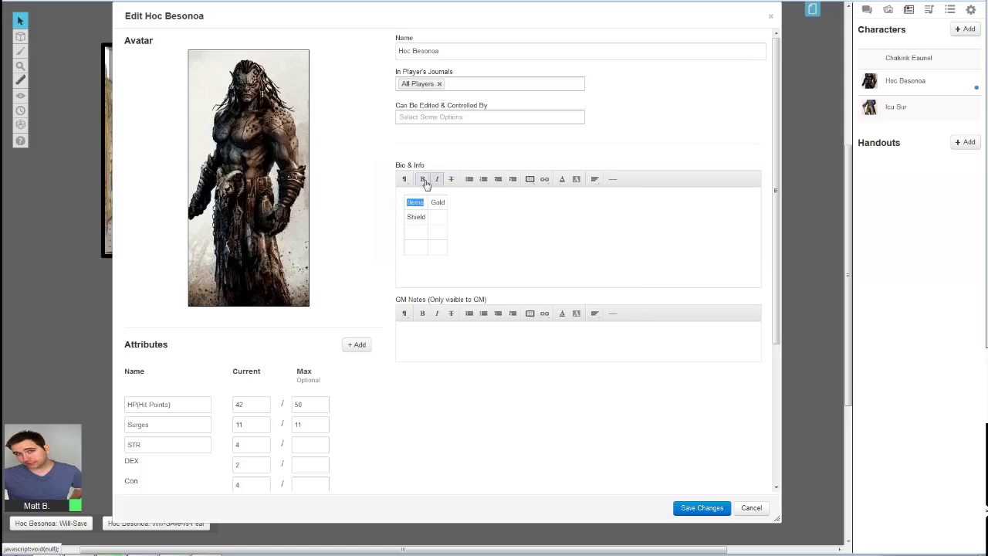
left_click(437, 179)
left_click(425, 221)
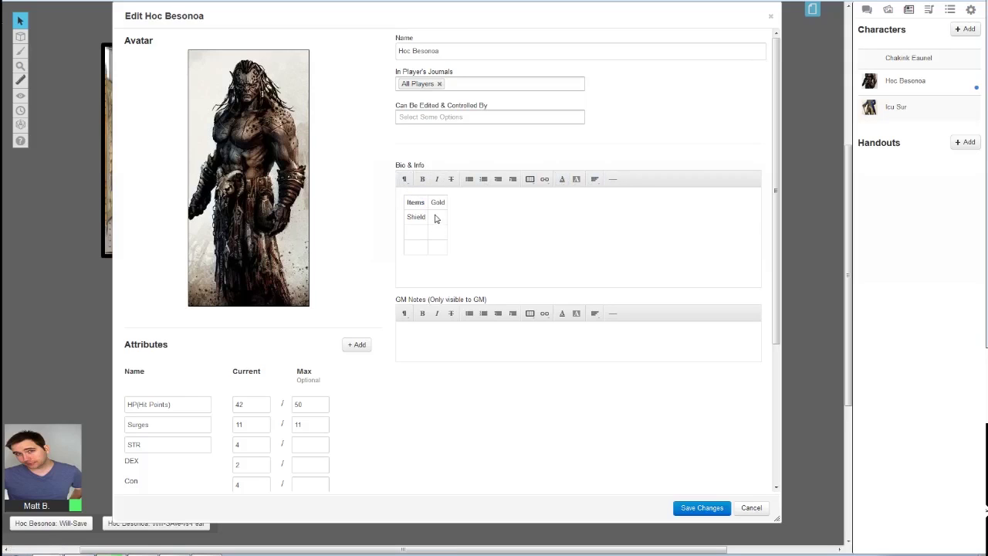
Step: Enter 48 GP in the Gold cell beside Shield, fixing the stray $ typo
left_click_drag(424, 202, 416, 251)
left_click(409, 204)
left_click(431, 224)
left_click(411, 248)
left_click(493, 247)
left_click(437, 219)
type("$8GP")
left_click(433, 217)
key("BackSpace")
type("4")
Step: Add the 68 entry to the next Gold cell and save Hoc Besonoa's character
left_click(440, 236)
type("68 GP")
mouse_move(511, 19)
left_mouse_down()
mouse_move(494, 24)
mouse_move(514, 29)
mouse_move(500, 32)
left_mouse_up()
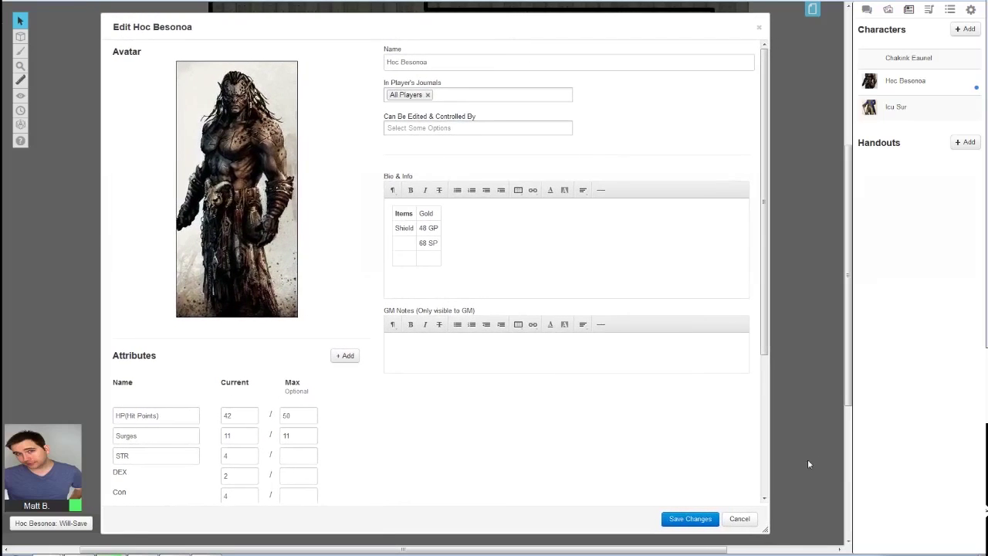
left_click(703, 518)
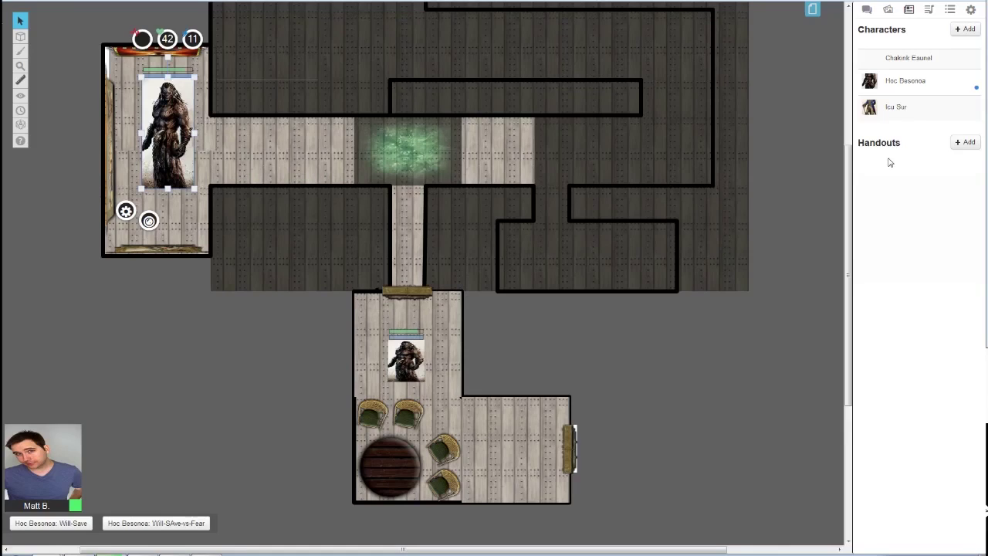
Step: Add a new Mysterious Note handout and set its journal access to All Players
left_click(964, 142)
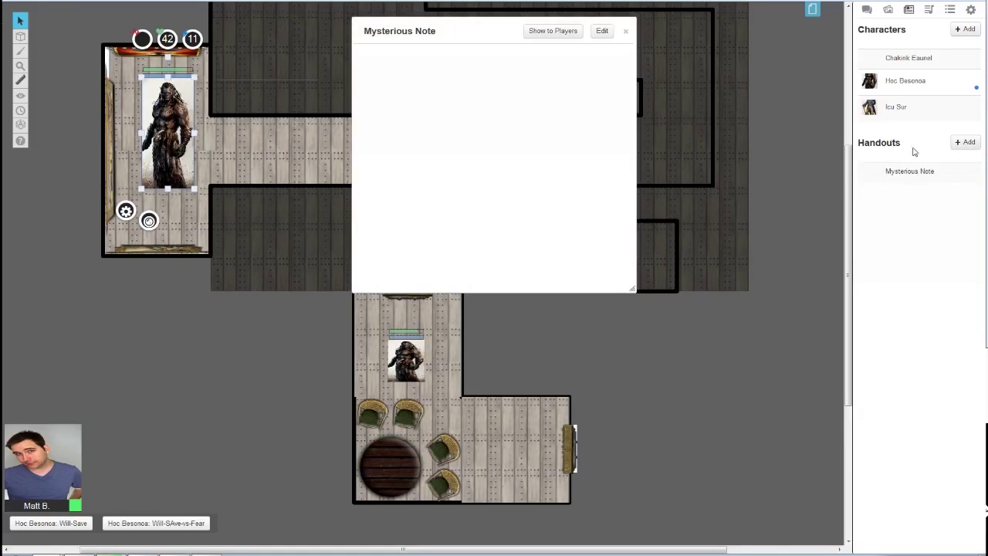
left_click_drag(491, 36, 319, 75)
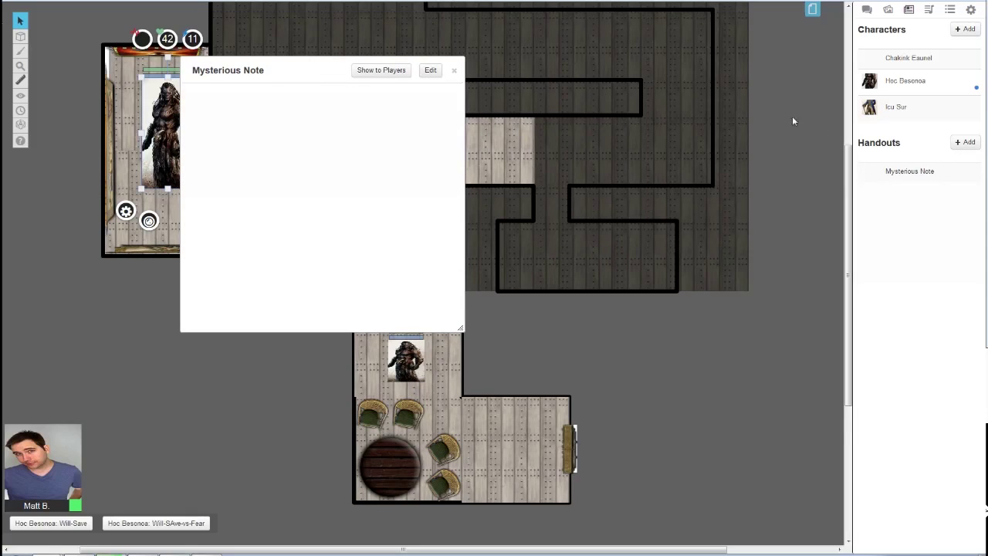
left_click(430, 71)
left_click(528, 97)
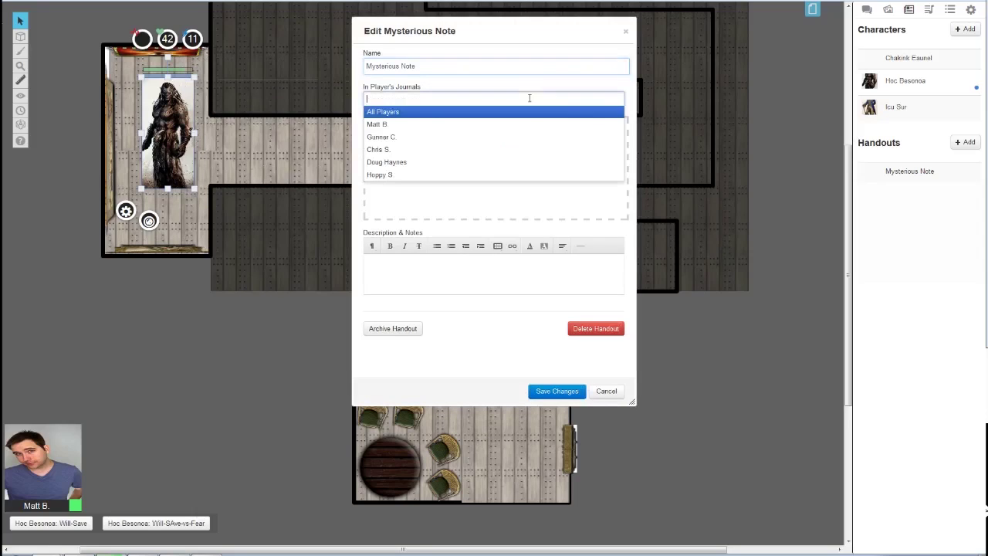
left_click(401, 115)
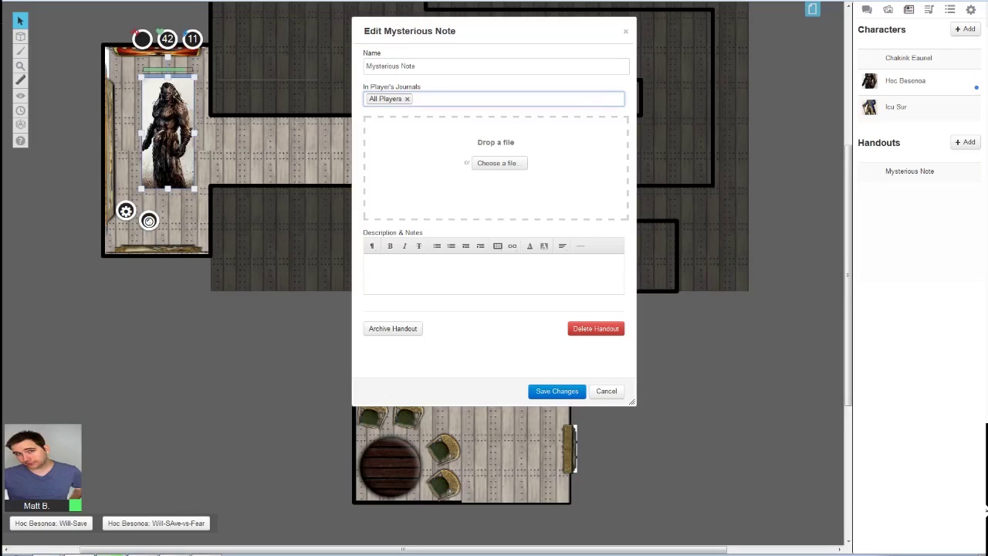
Step: Upload the journal-page image, add 'Journal' as the description, and save the handout
left_click_drag(478, 202, 487, 173)
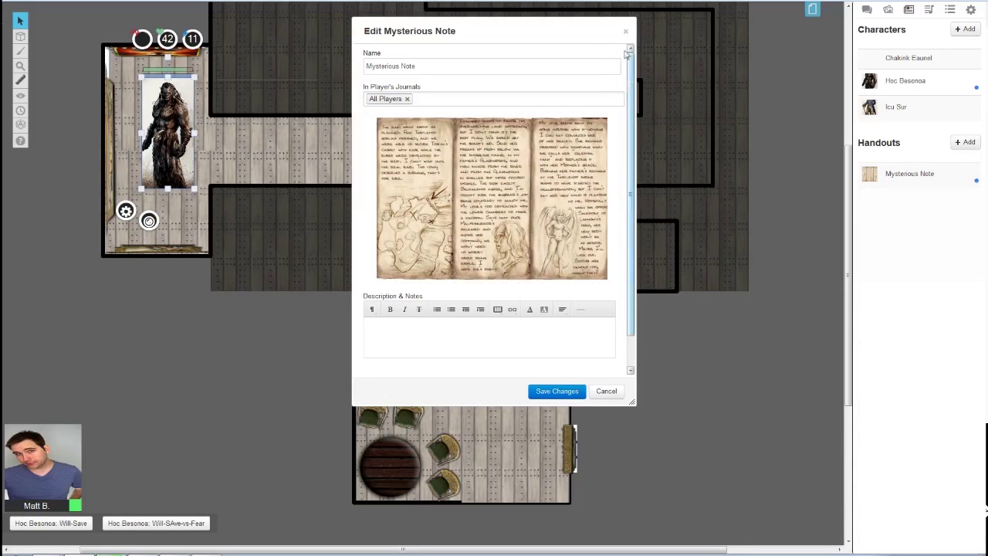
left_click_drag(578, 31, 528, 44)
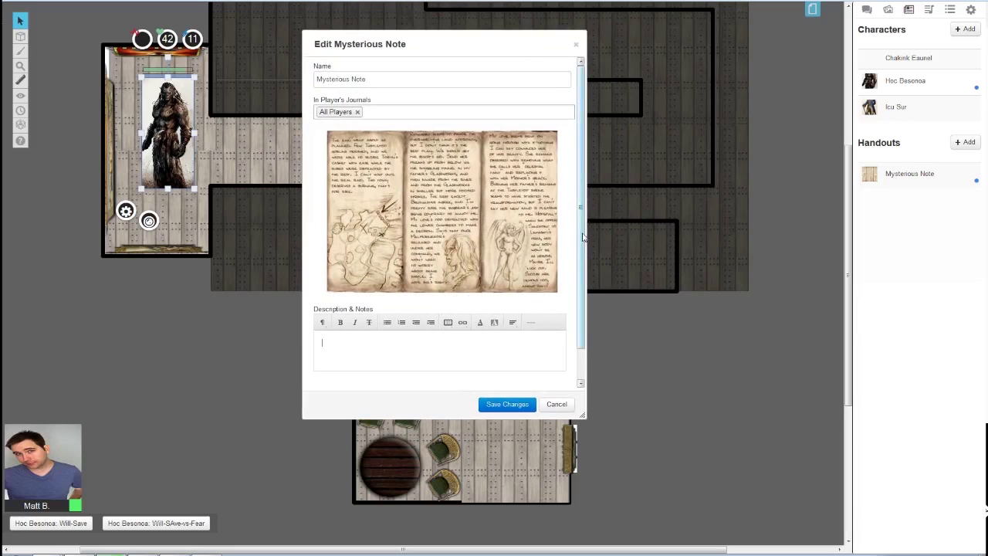
scroll(584, 240, "down", 2)
scroll(529, 262, "up", 2)
left_click(427, 342)
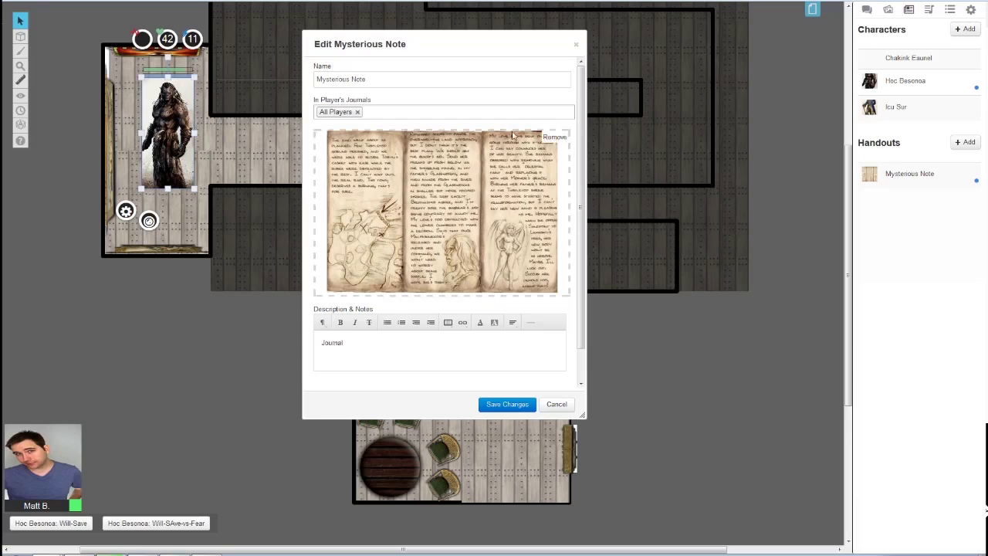
left_click_drag(437, 84, 315, 81)
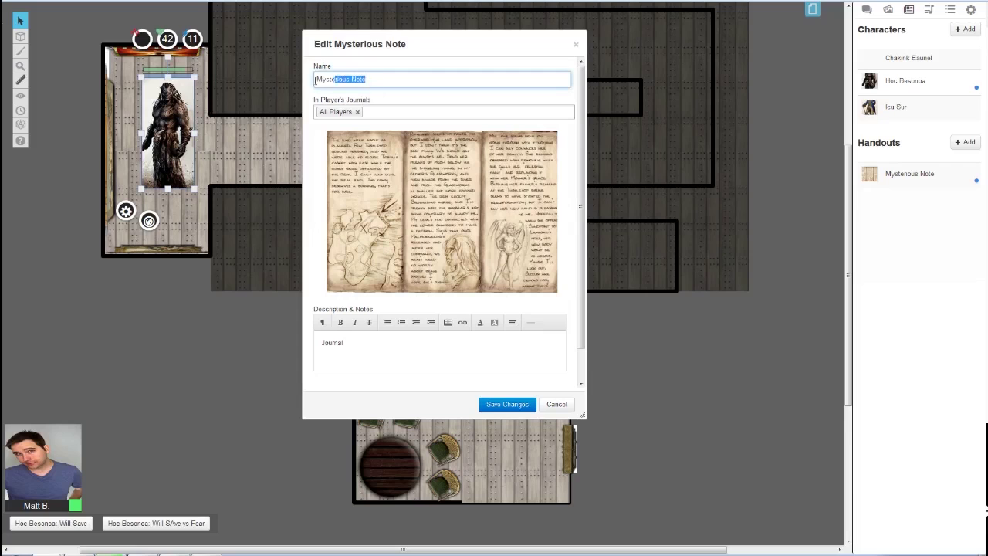
scroll(491, 356, "down", 2)
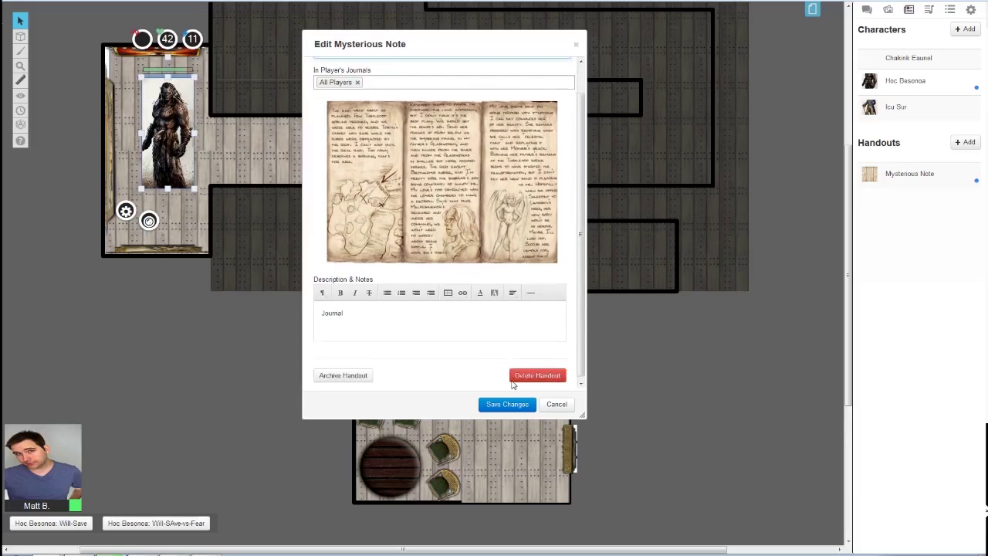
left_click(515, 408)
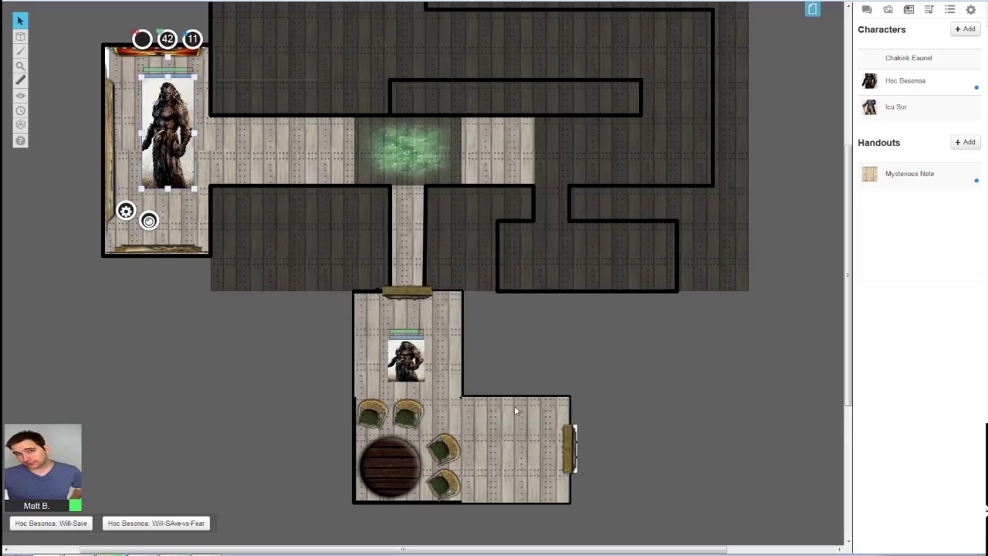
Step: Resave the Mysterious Note handout unchanged and reopen it to display the journal image
left_click(912, 179)
left_click_drag(445, 40, 530, 94)
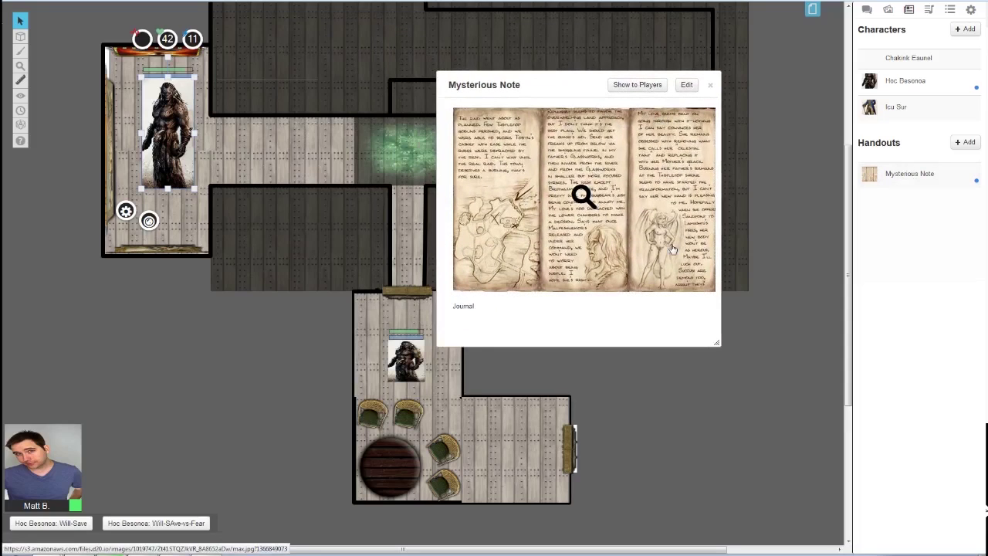
left_click(686, 85)
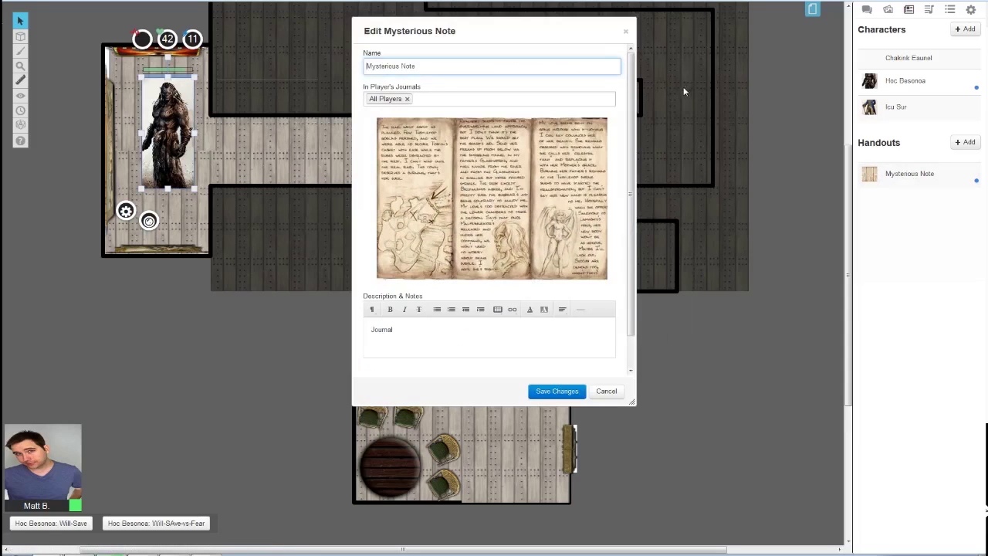
left_click(555, 391)
left_click(882, 182)
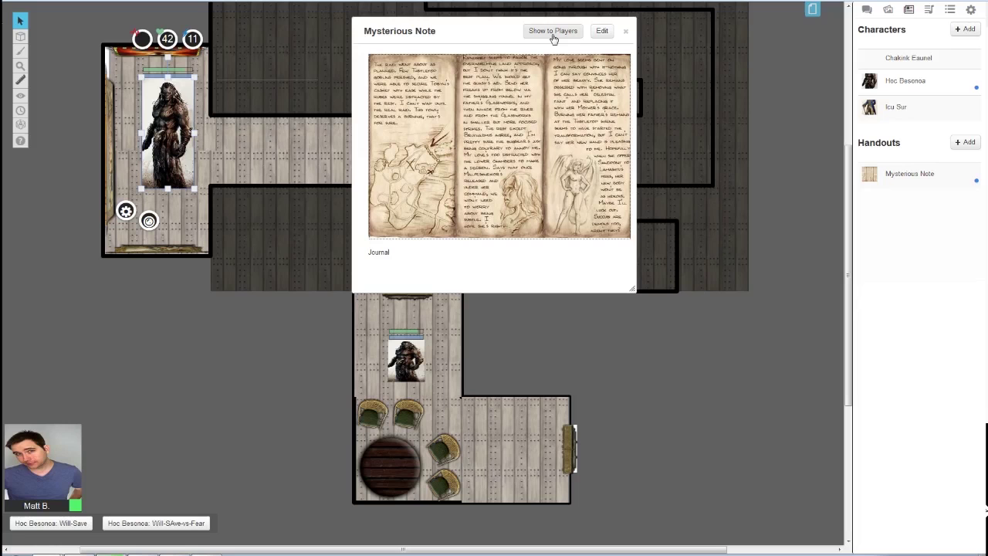
left_click(497, 141)
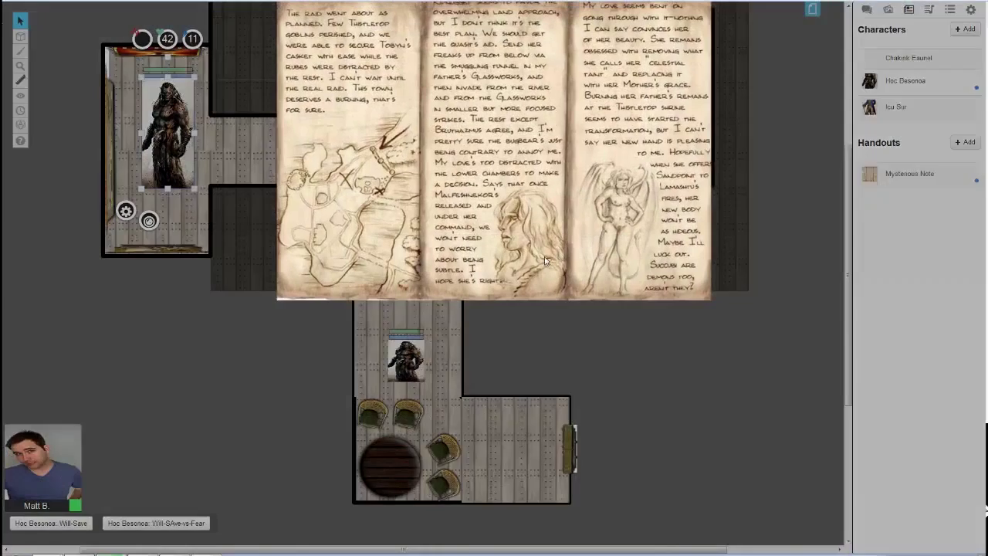
left_click(511, 133)
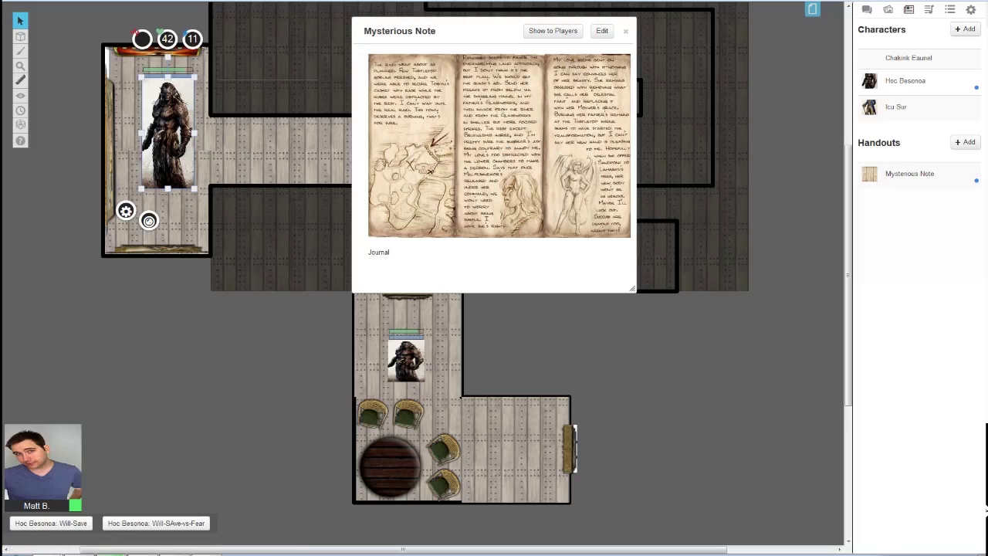
left_click_drag(483, 37, 589, 31)
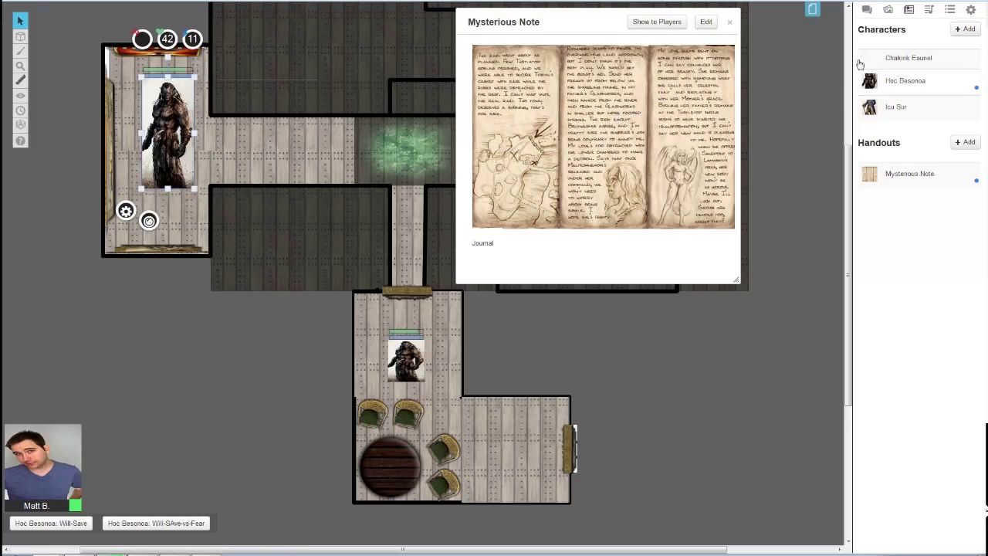
left_click_drag(560, 24, 463, 37)
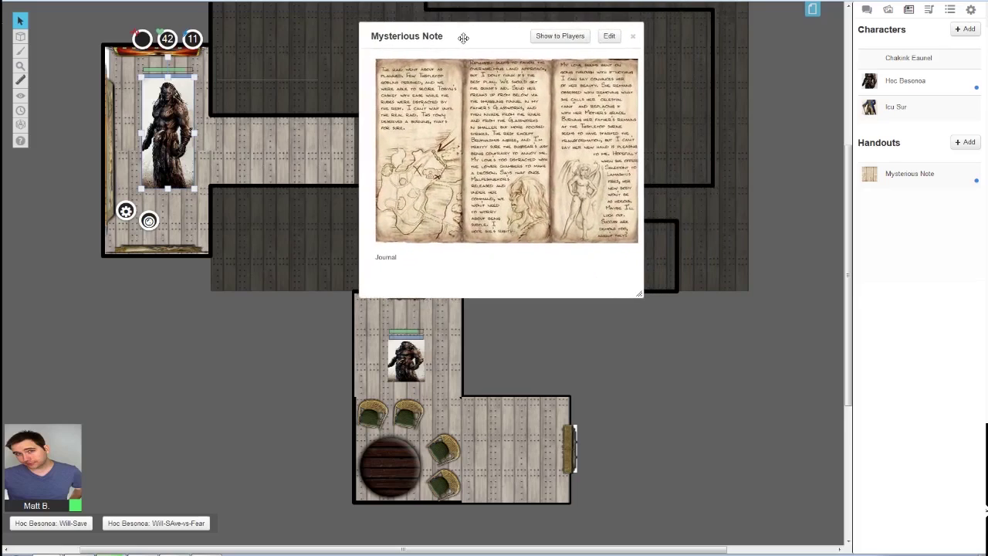